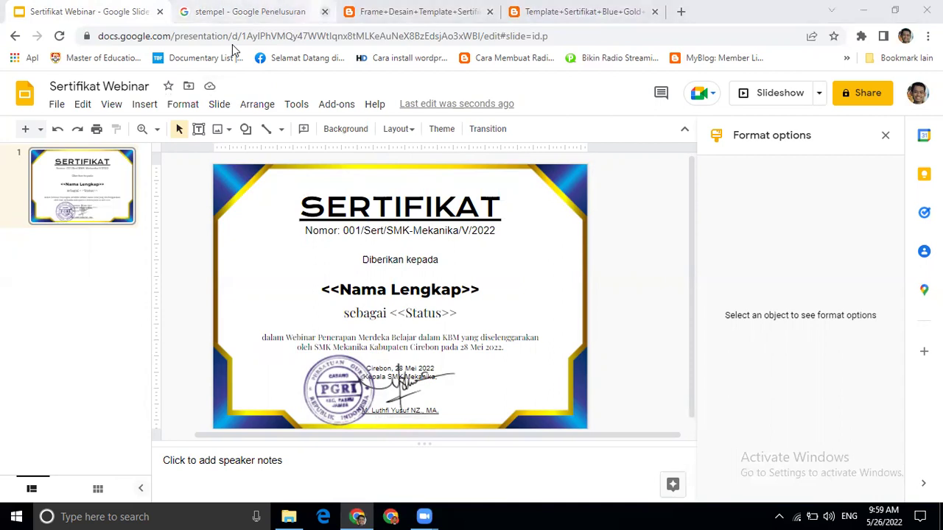
- Close the stempel search, certificate frame and certificate template tabs, then open a new tab
left_click(324, 11)
left_click(324, 11)
left_click(325, 11)
left_click(185, 11)
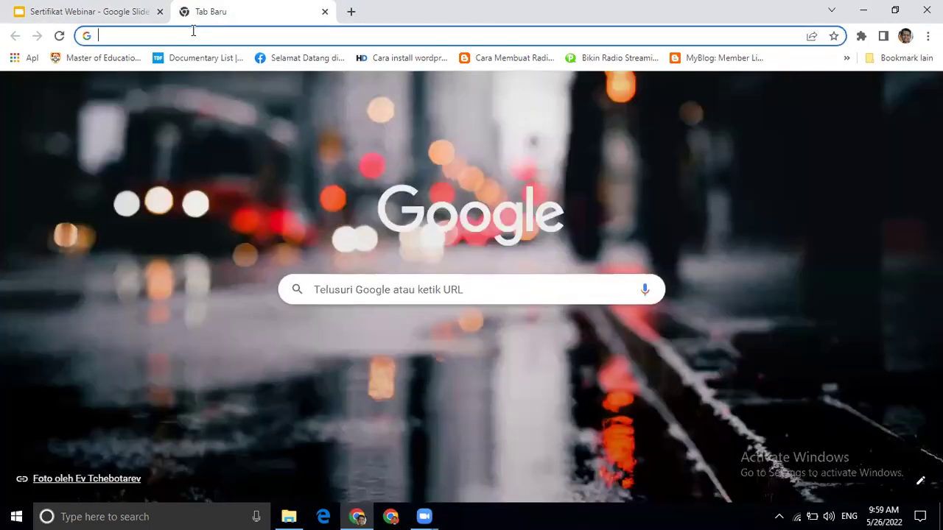
- Create a new blank form from forms.google.com
type("forms.google.com")
key("Return")
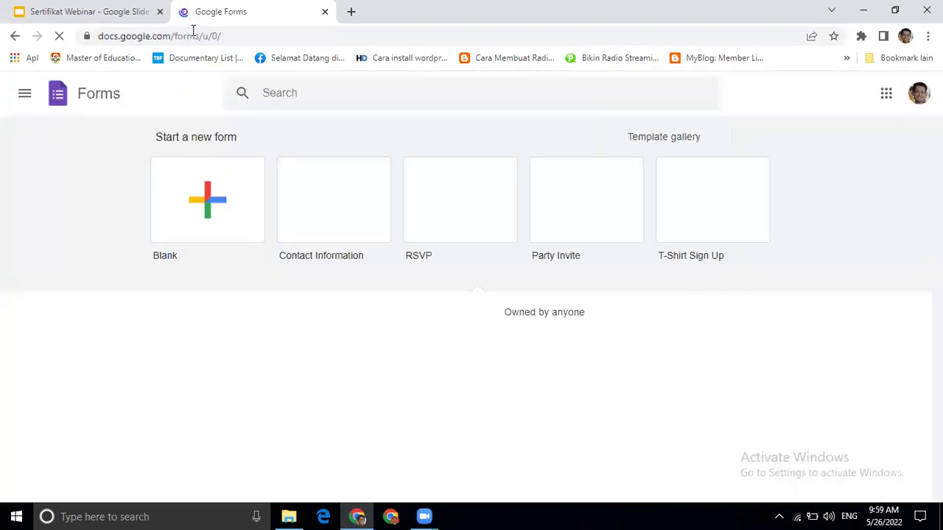
left_click(217, 205)
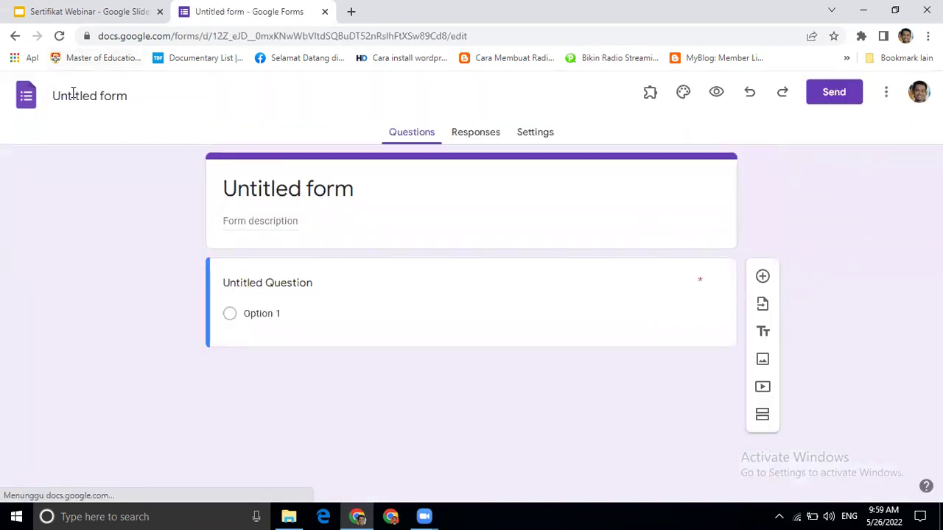
- Title the form 'Form Sertifikat' and give its file the same name
left_click(324, 190)
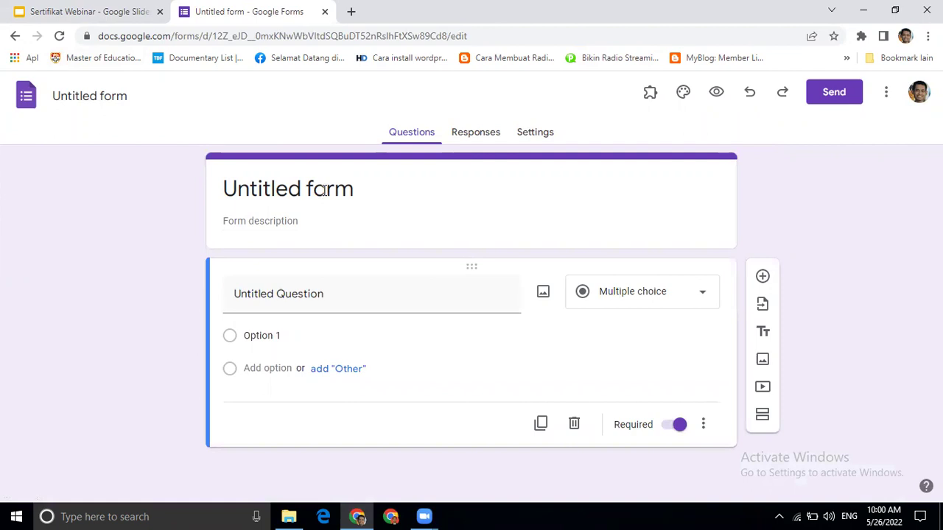
key("ctrl+a")
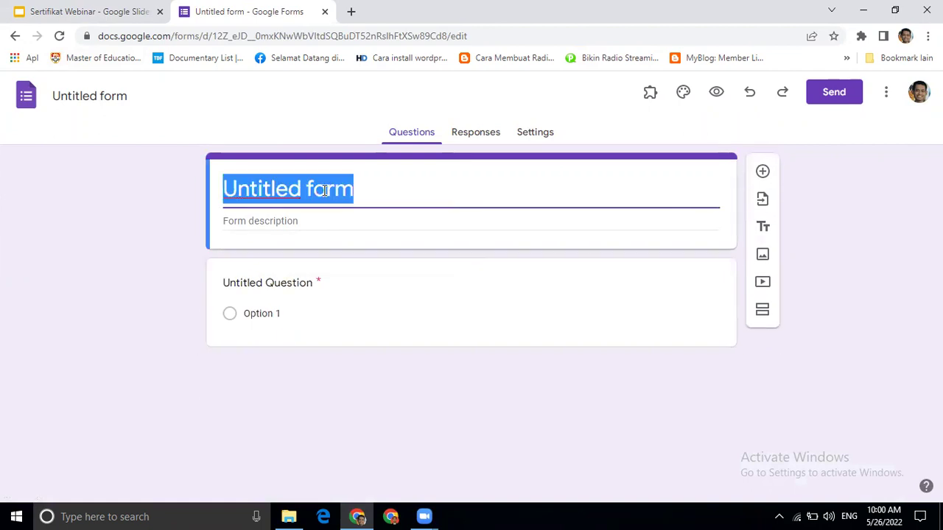
type("Sert")
key("BackSpace")
key("BackSpace")
key("BackSpace")
key("BackSpace")
type("Form Sertifi")
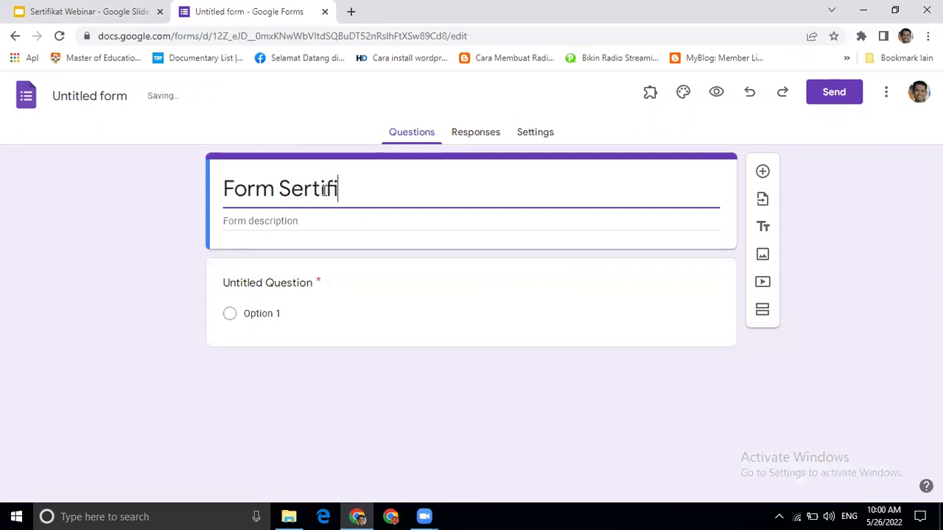
type("kat")
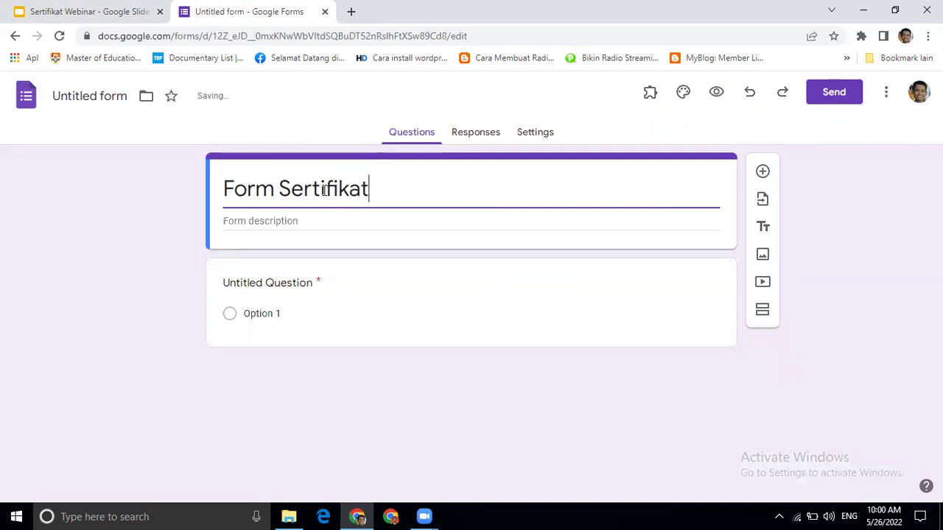
left_click(102, 95)
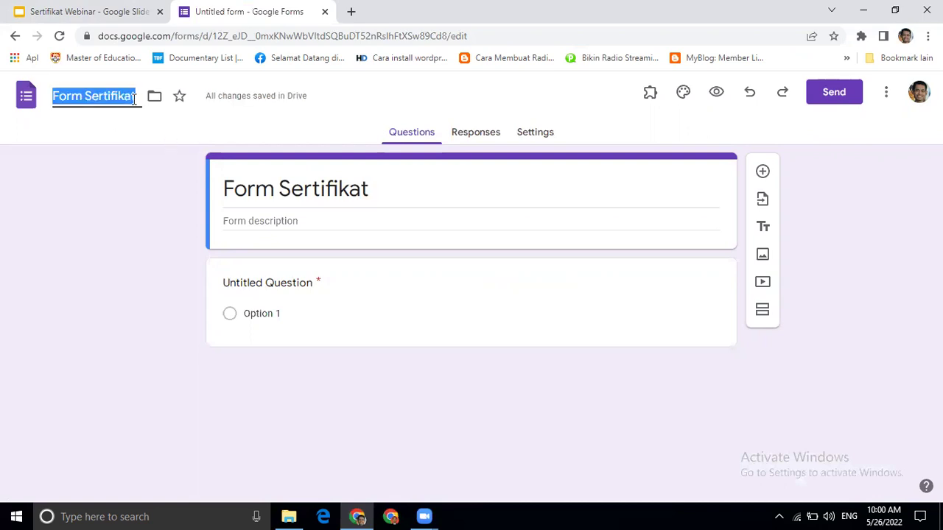
left_click(134, 98)
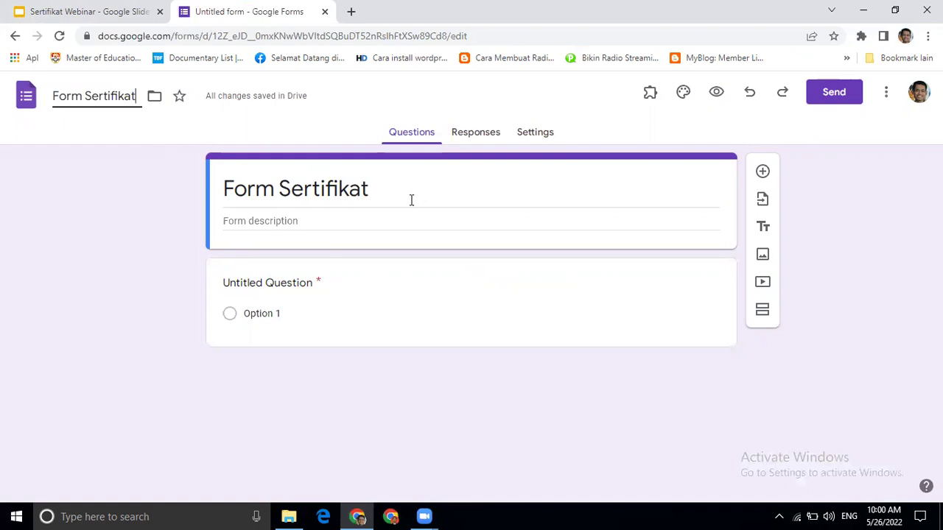
- Rename the first question to 'Nama Lengkap'
left_click(268, 283)
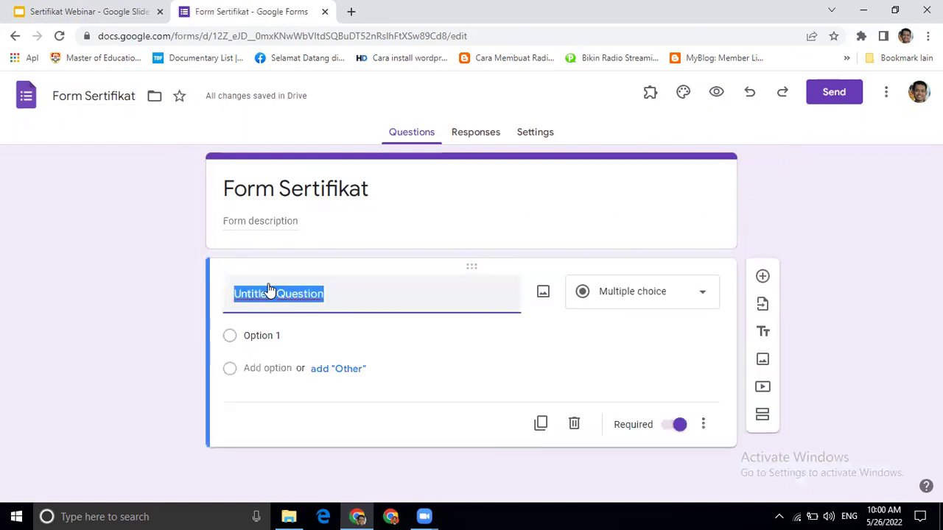
type("Nma")
key("BackSpace")
key("BackSpace")
type("ama Len")
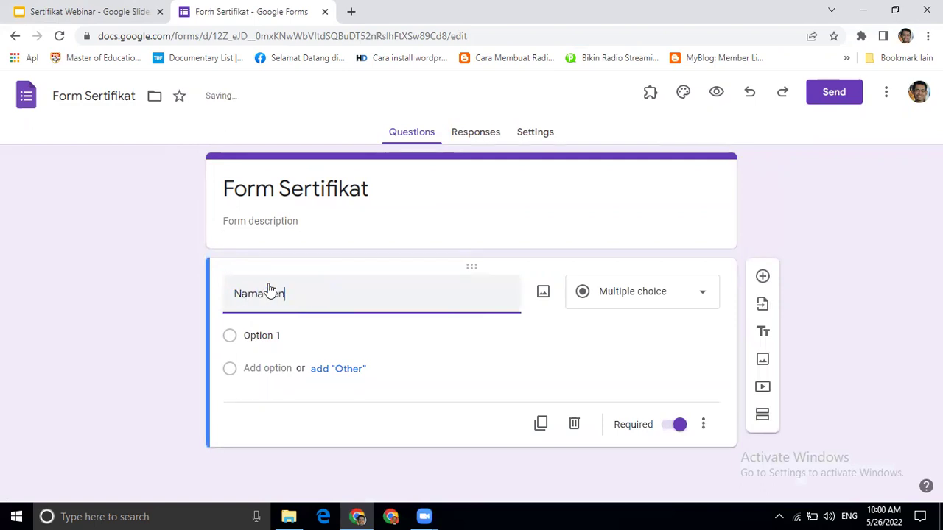
type("gkap")
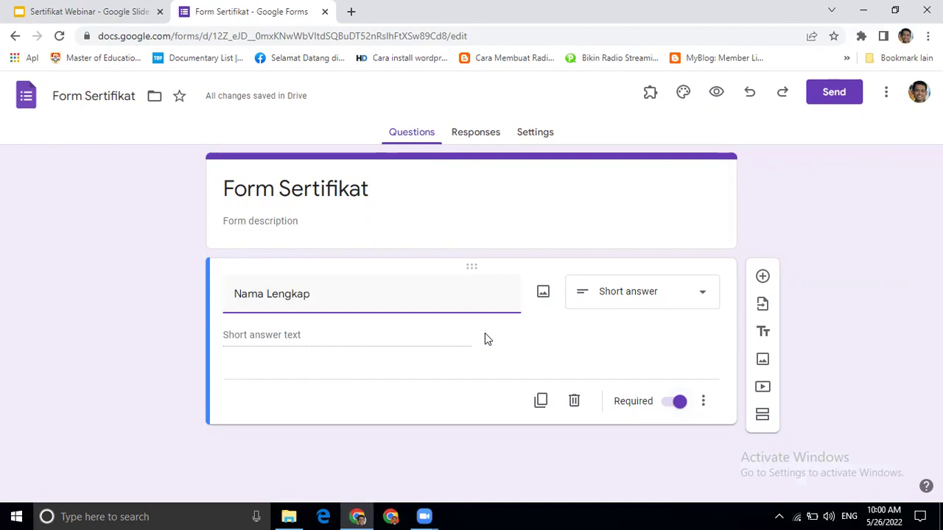
- Add a second short-answer question titled 'Email'
left_click(763, 278)
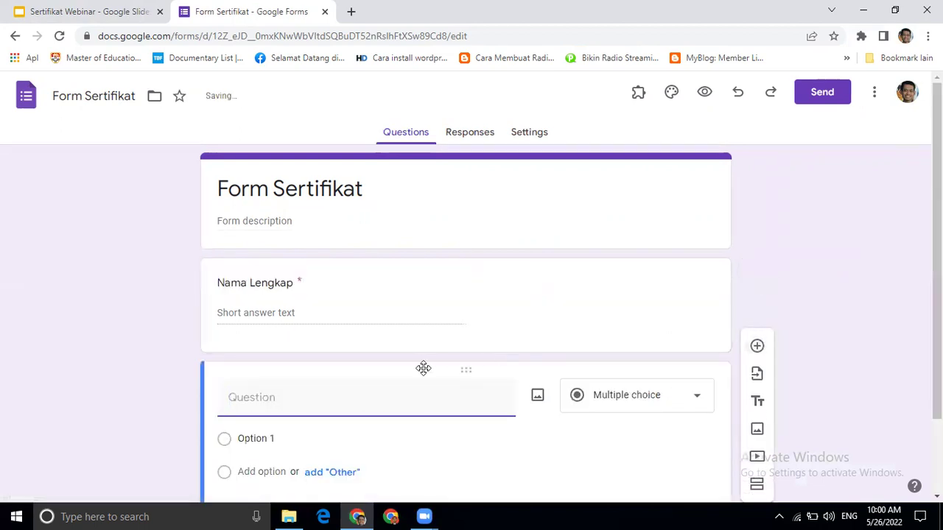
type("Nama")
key("BackSpace")
key("BackSpace")
key("BackSpace")
key("BackSpace")
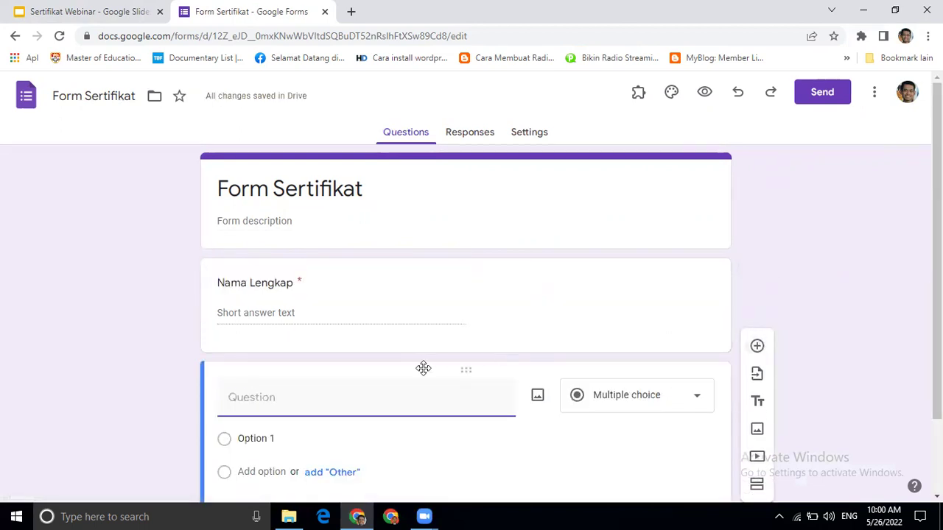
type("Emai")
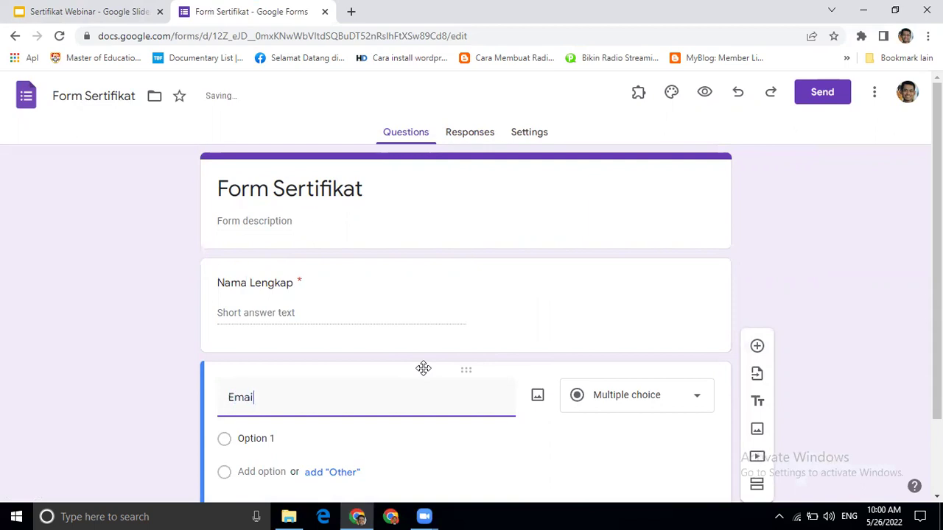
type("l")
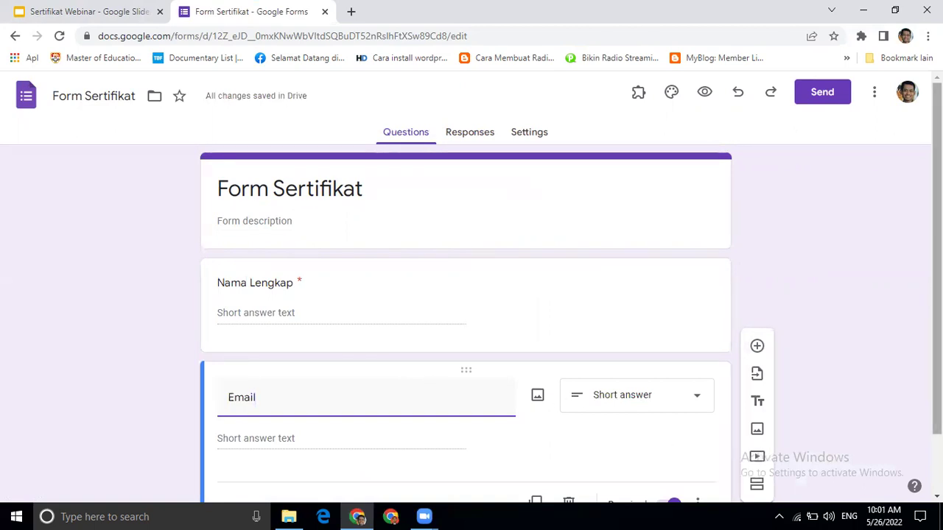
scroll(472, 295, "down", 1)
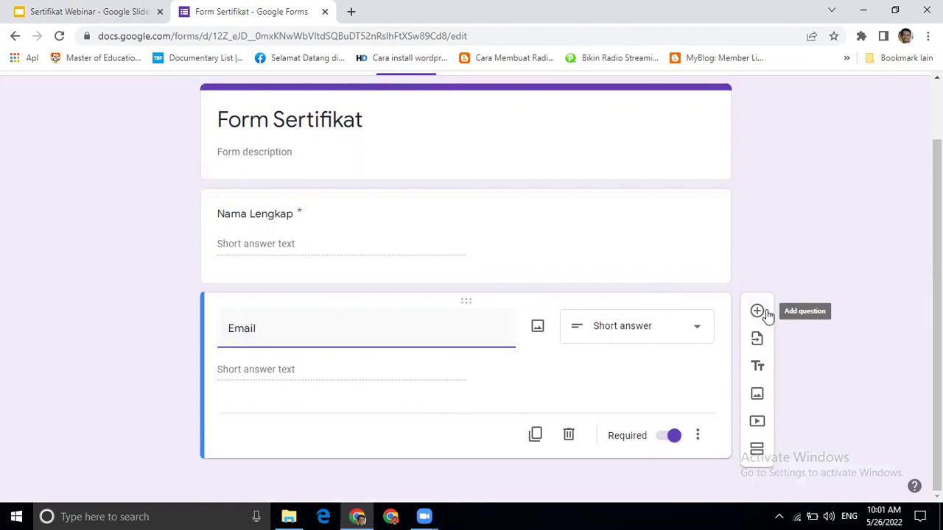
- Add a new multiple-choice question titled 'Status'
left_click(766, 315)
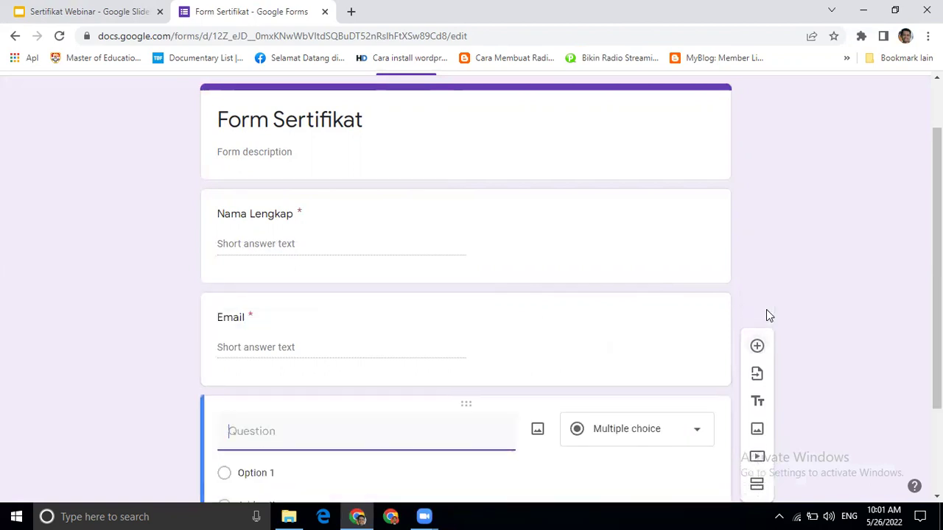
type("Status")
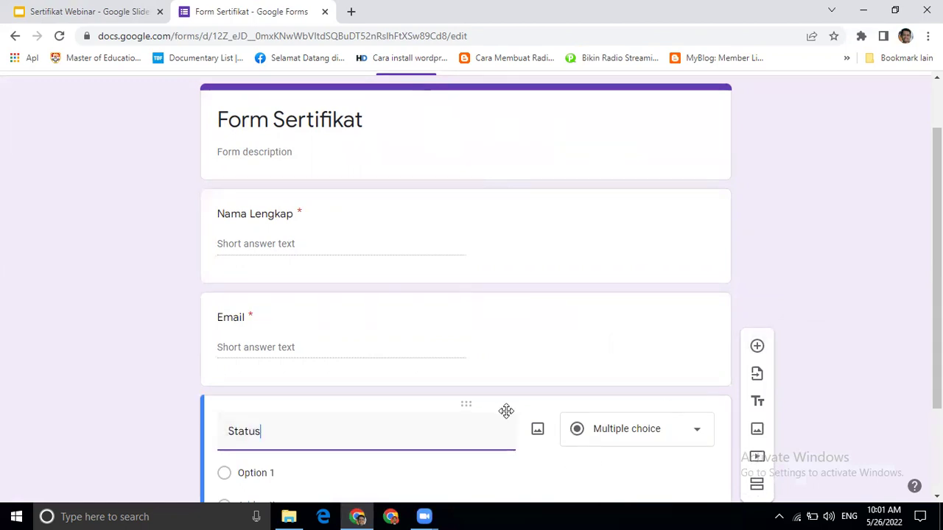
scroll(935, 280, "down", 1)
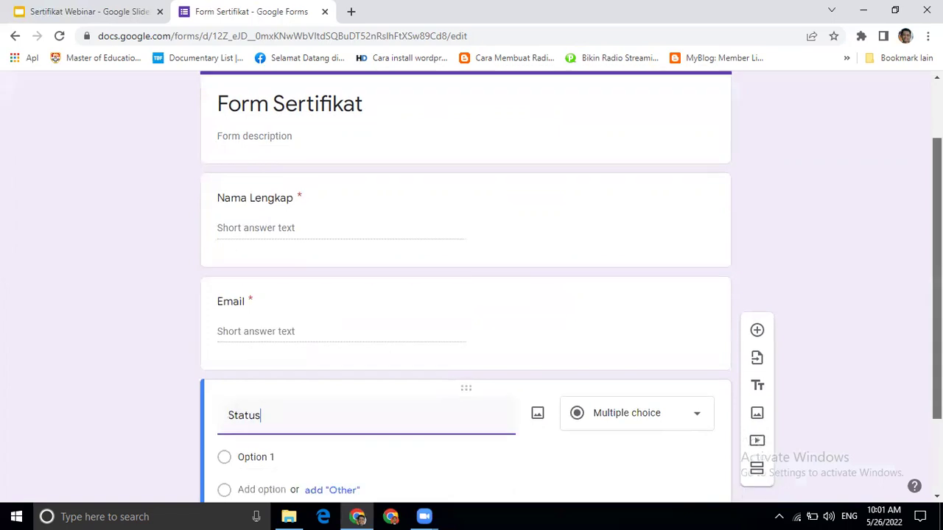
scroll(507, 303, "down", 2)
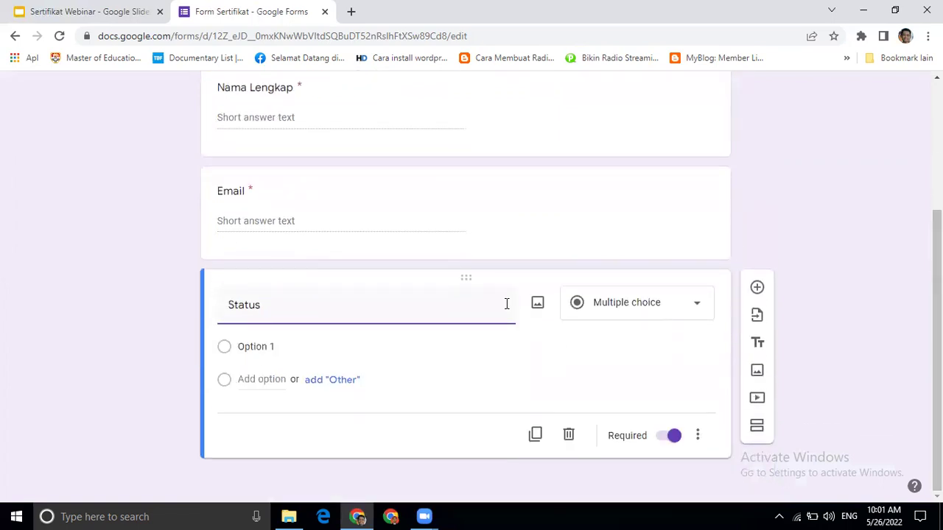
- Give the Status question the answer choices 'panitia' and 'peserta'
left_click(261, 344)
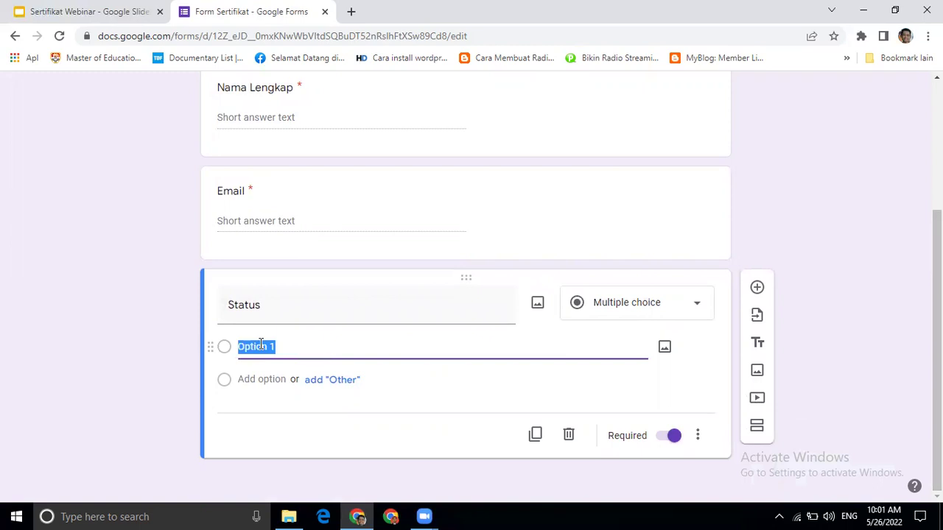
type("panitia")
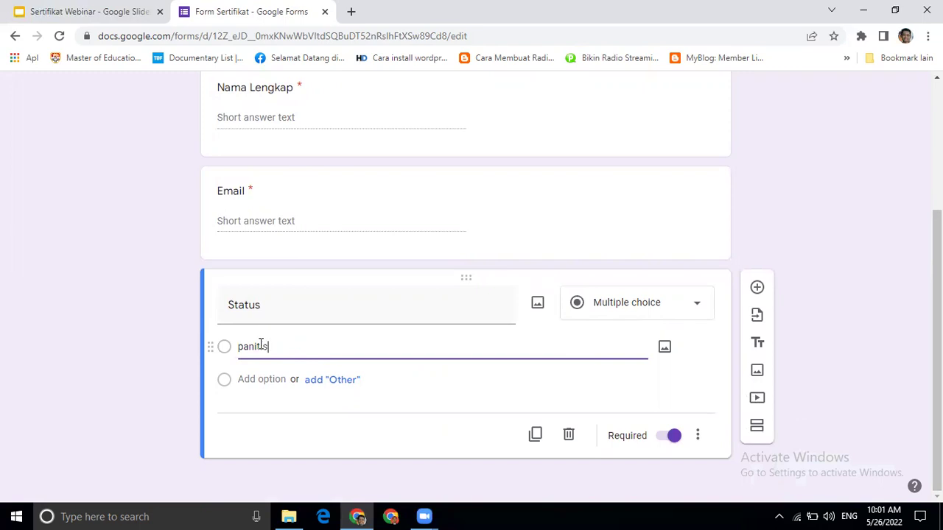
key("BackSpace")
key("BackSpace")
type("ia")
left_click(250, 380)
type("p")
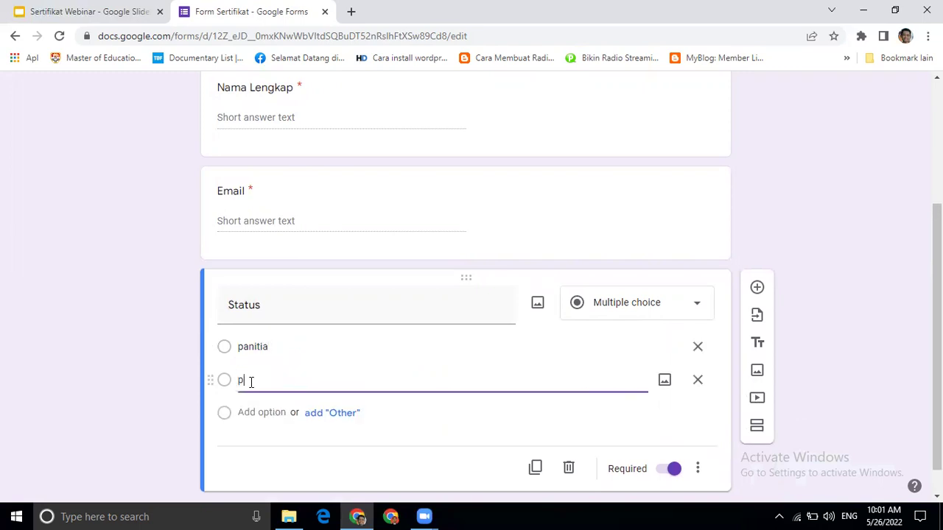
type("eserta")
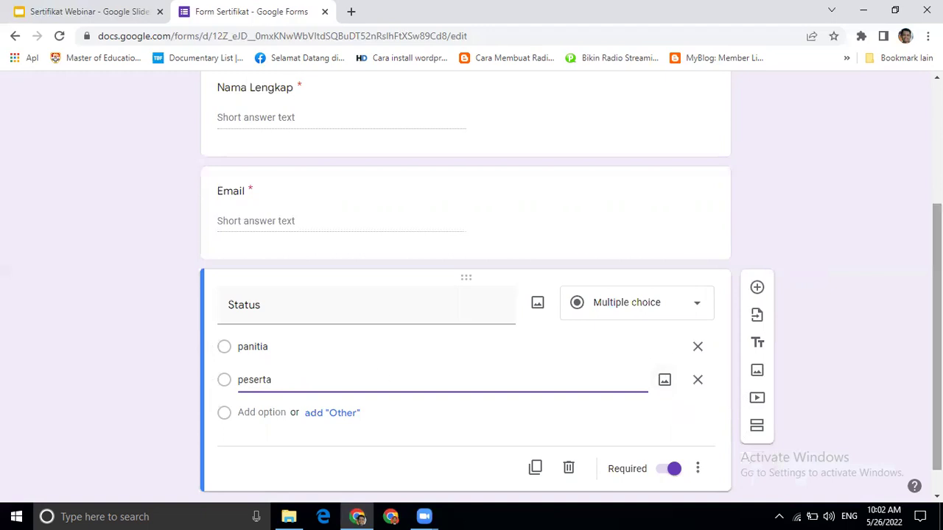
scroll(465, 294, "up", 3)
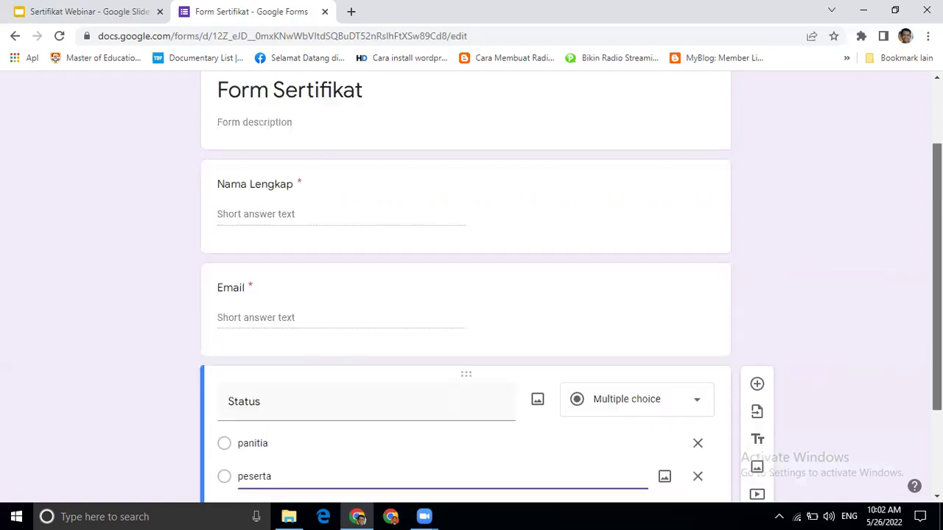
scroll(466, 295, "down", 5)
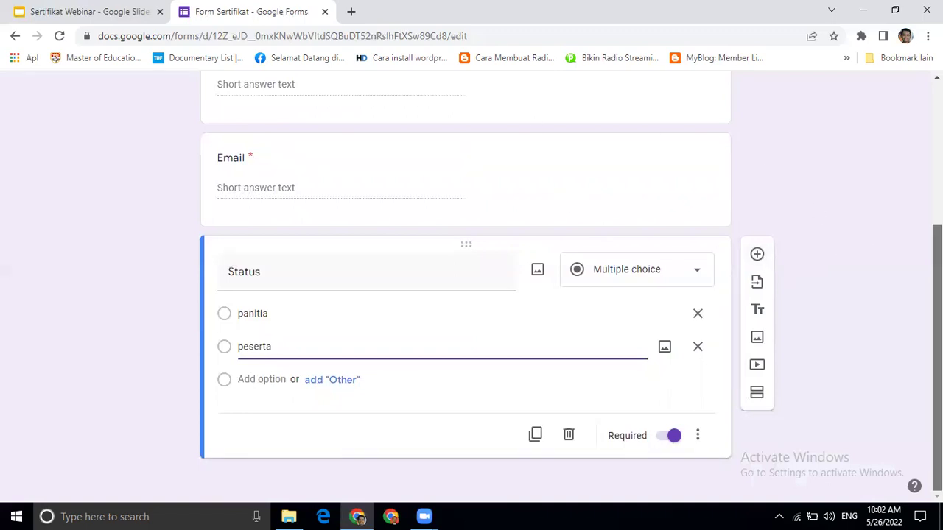
scroll(938, 353, "up", 3)
scroll(450, 236, "down", 5)
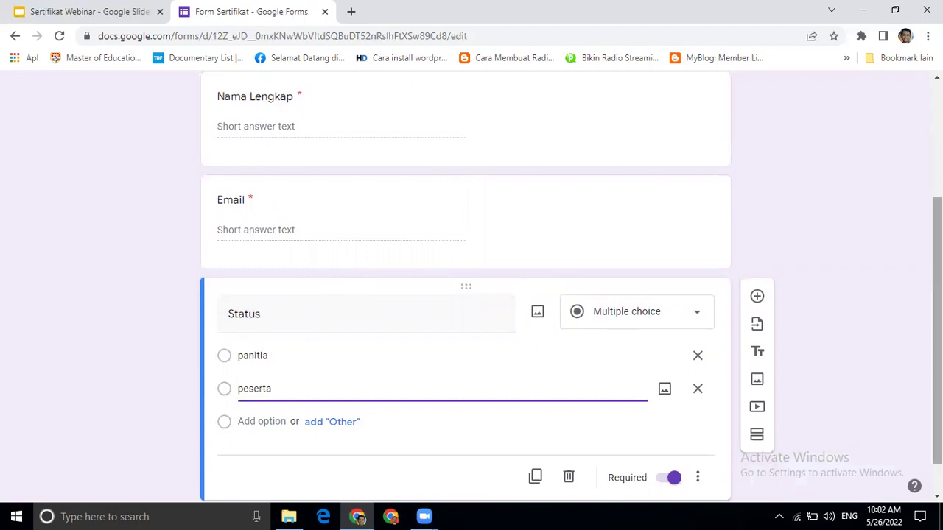
scroll(547, 144, "up", 3)
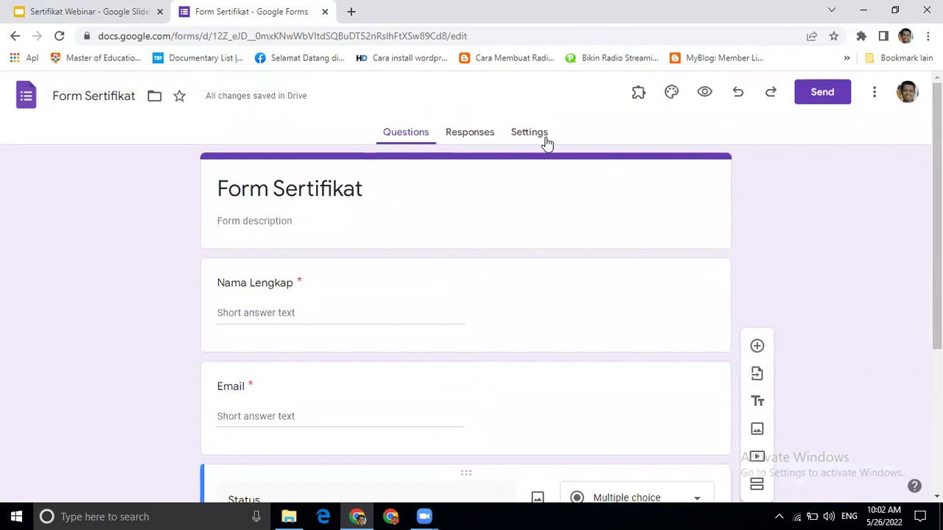
- Link the form's responses to a new spreadsheet, 'Form Sertifikat (Responses)'
left_click(471, 134)
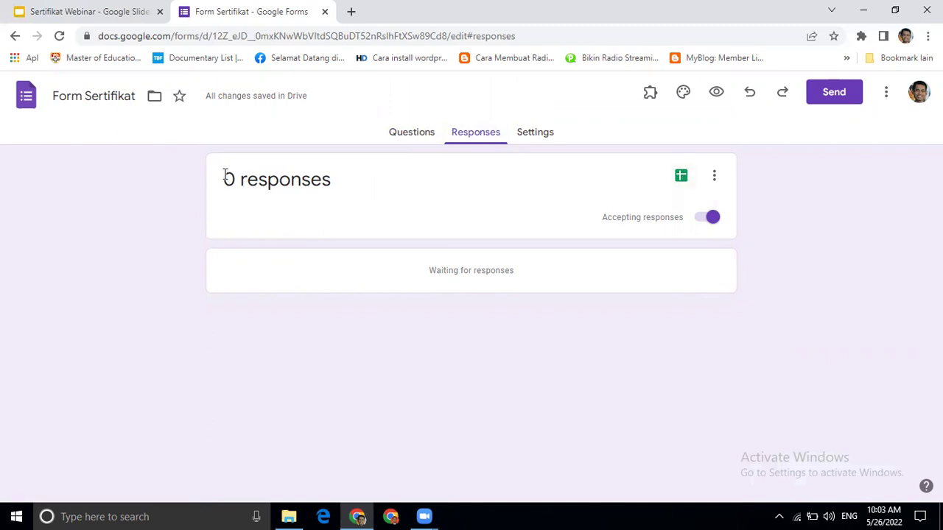
left_click(678, 179)
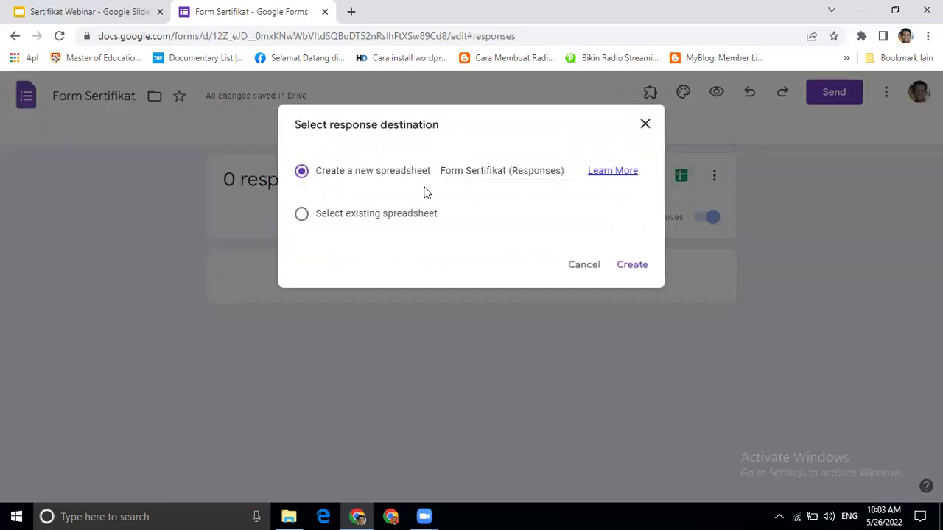
left_click(632, 266)
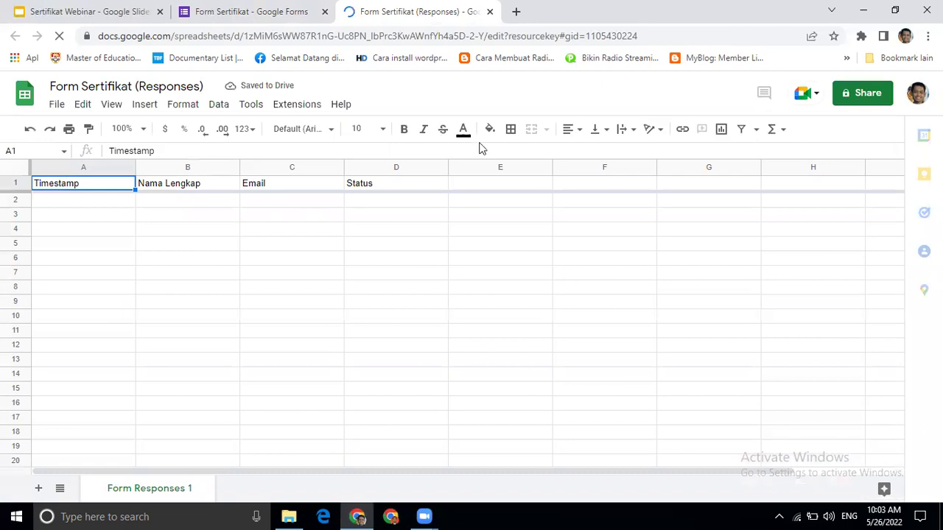
- Select cells A2 through D2 to show the Timestamp, Nama Lengkap, Email and Status columns, then open Extensions
left_click(93, 202)
left_click(224, 202)
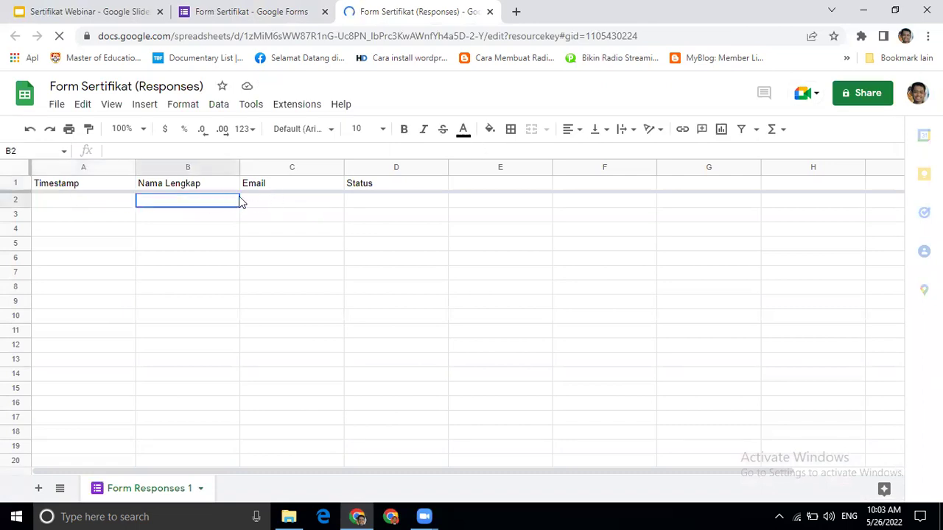
left_click(264, 201)
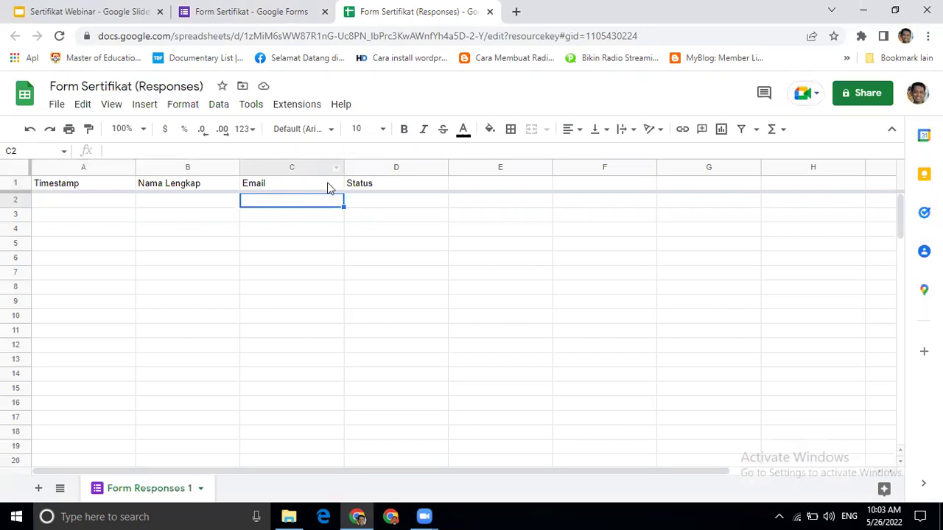
left_click(361, 200)
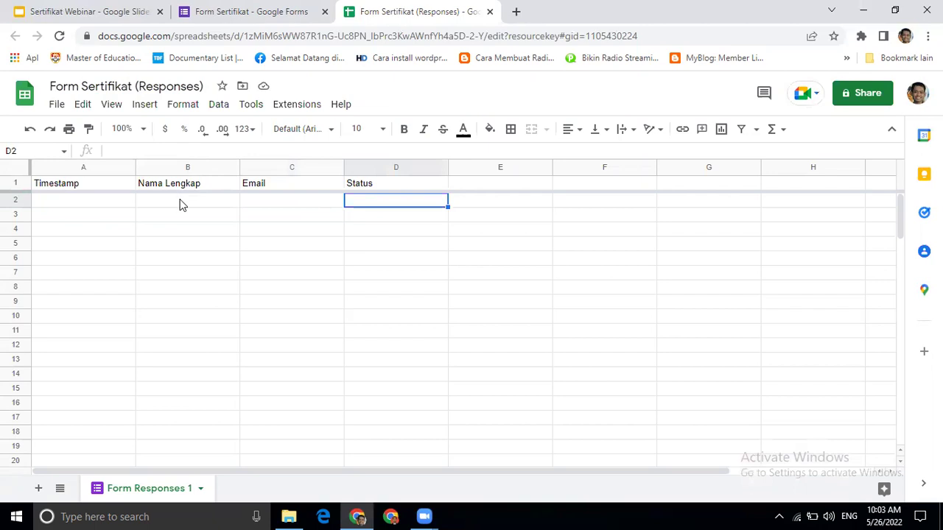
left_click(292, 109)
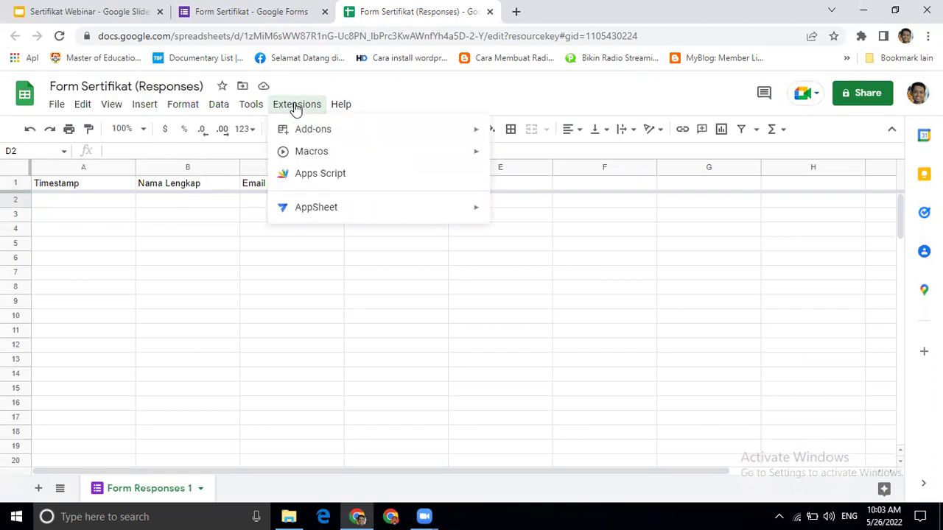
- Open Get add-ons and search the marketplace for 'aut', choosing the Autocrat suggestion
mouse_move(301, 135)
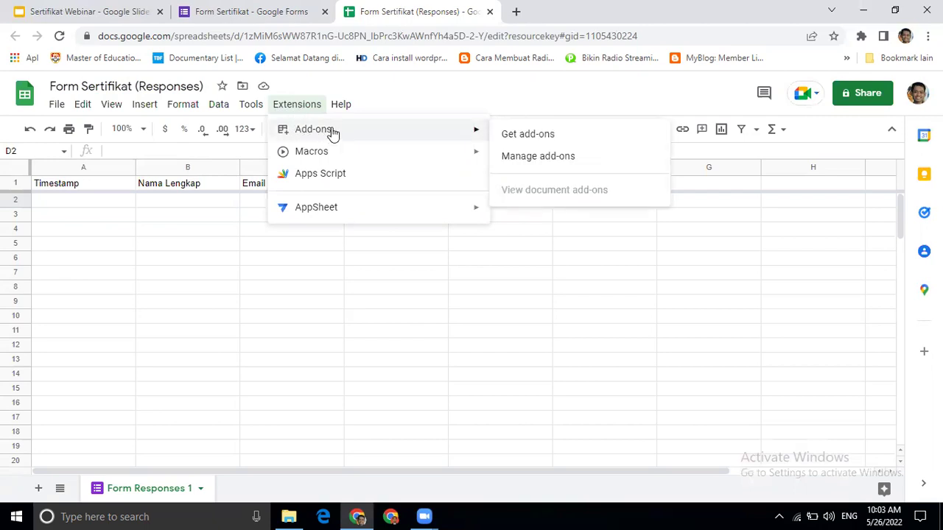
left_click(517, 137)
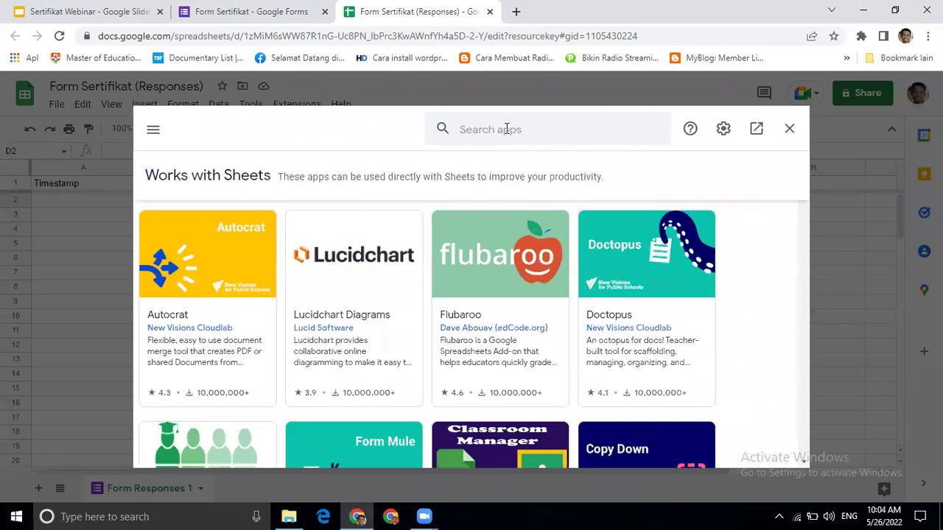
left_click(507, 129)
type("aut")
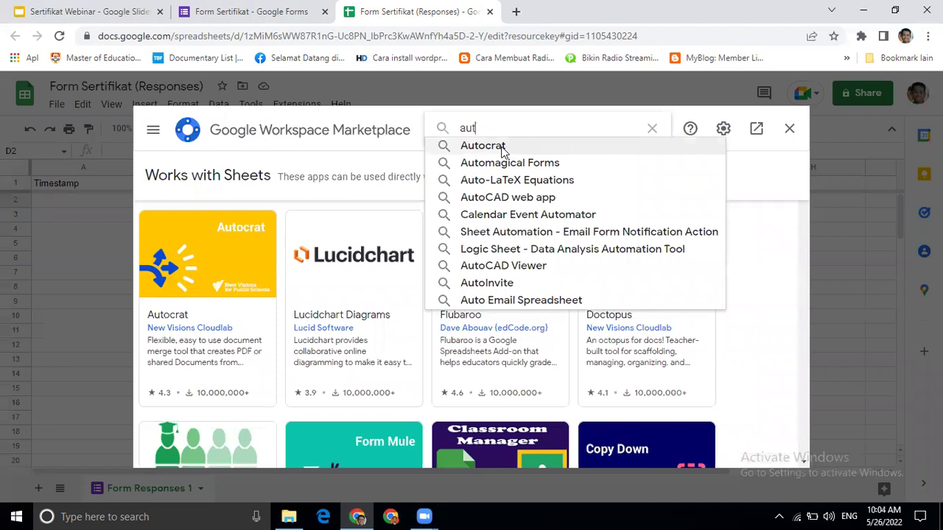
left_click(503, 147)
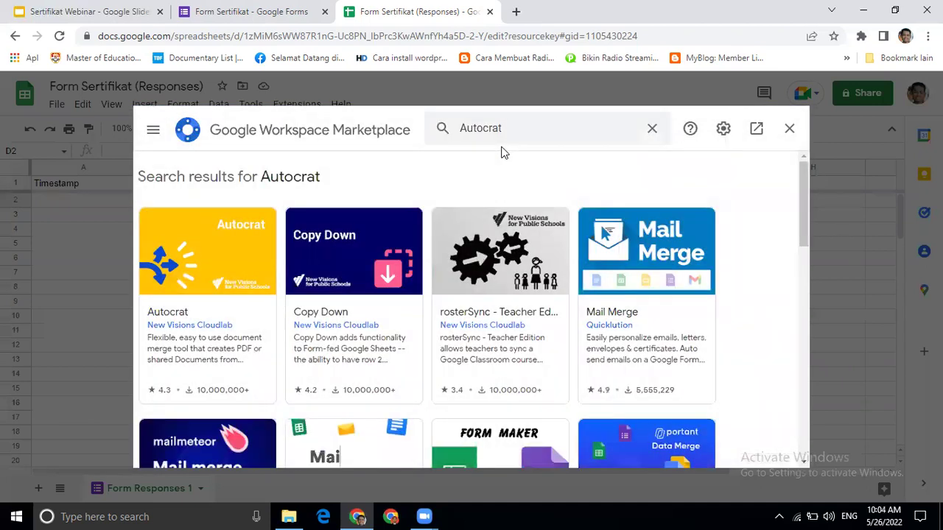
- Install Autocrat from its marketplace page, allowing access for the chosen Google account, then close the marketplace
left_click(211, 272)
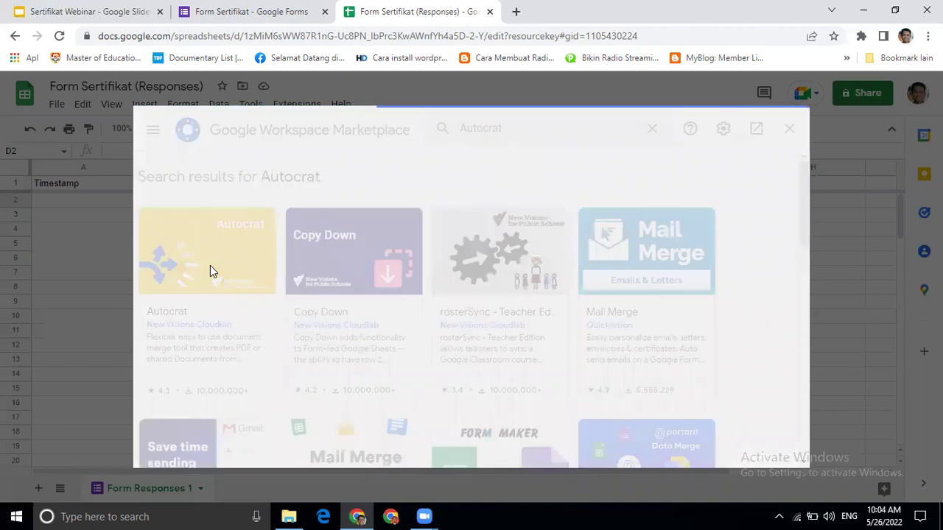
left_click(662, 226)
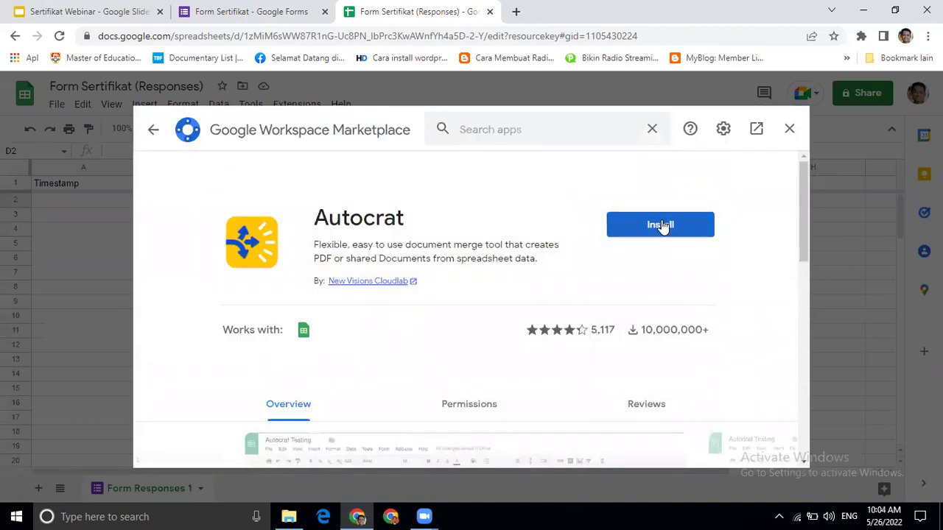
left_click(662, 227)
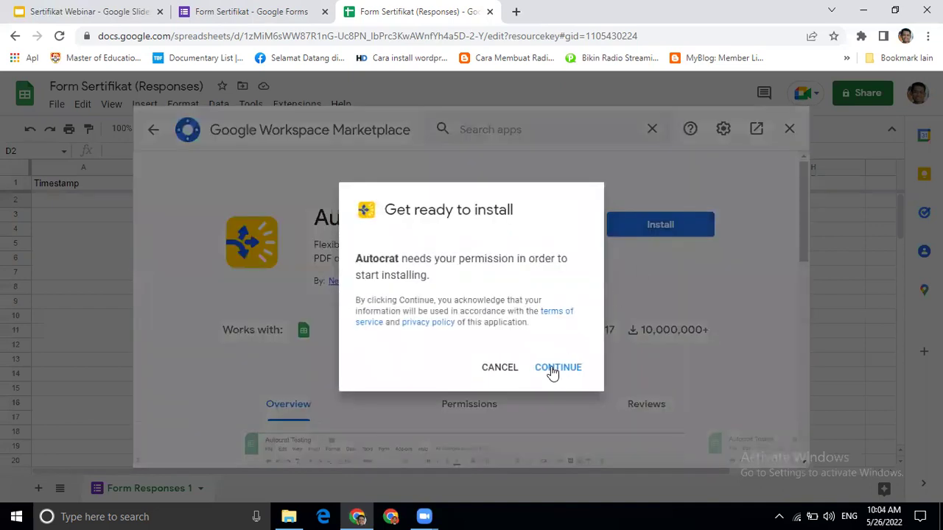
left_click(553, 371)
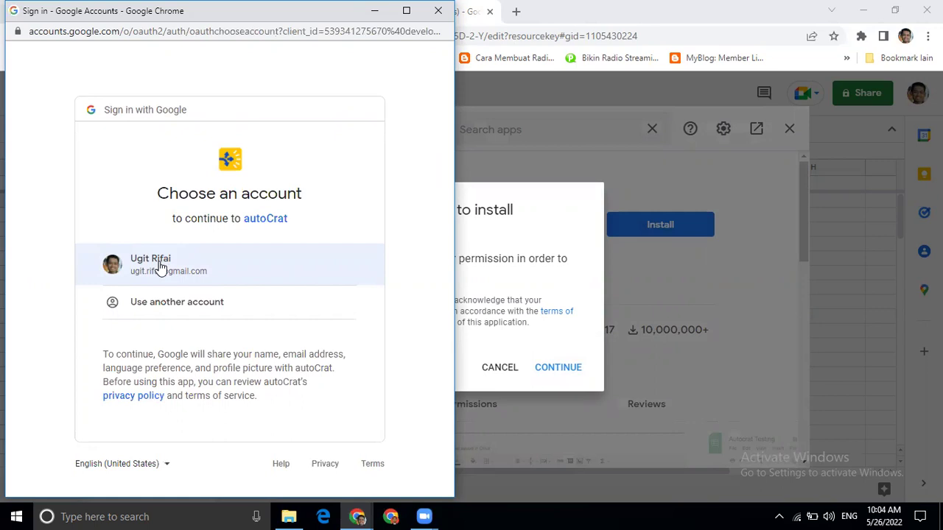
left_click(160, 266)
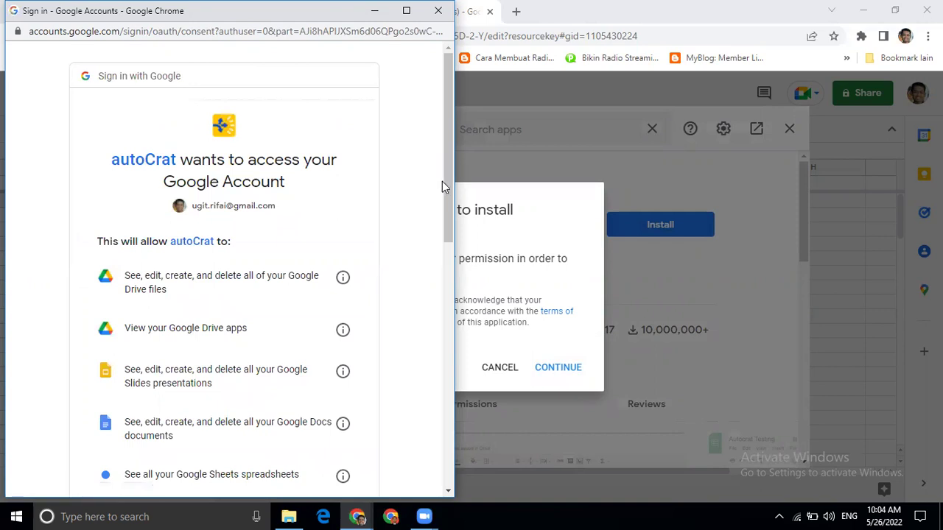
left_click_drag(447, 186, 423, 457)
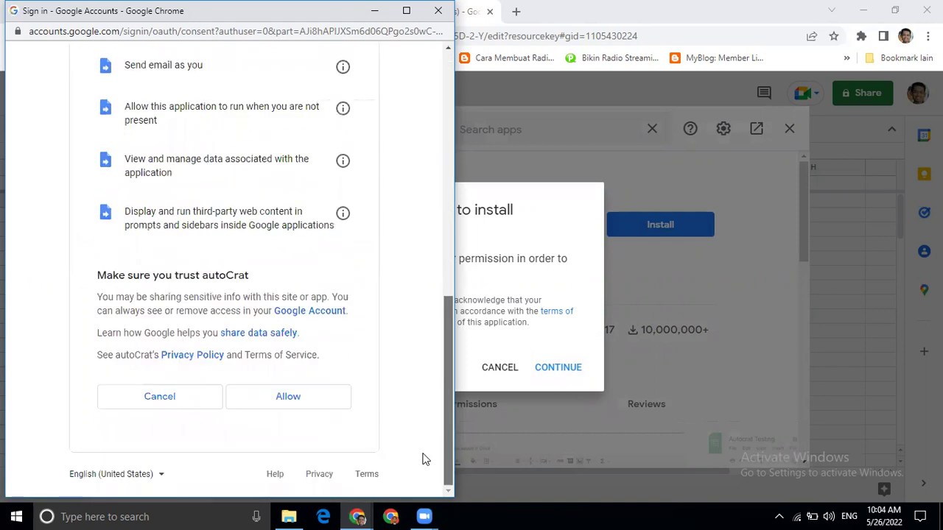
left_click(288, 398)
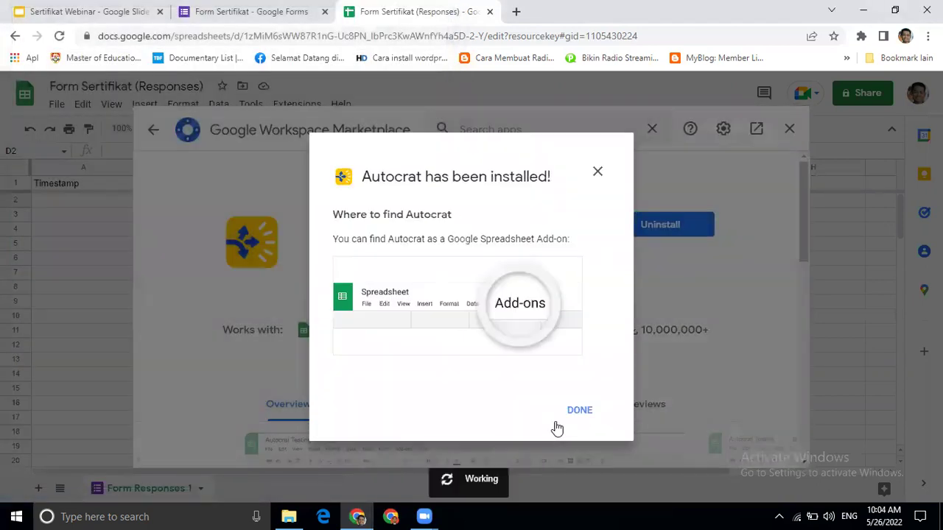
left_click(587, 411)
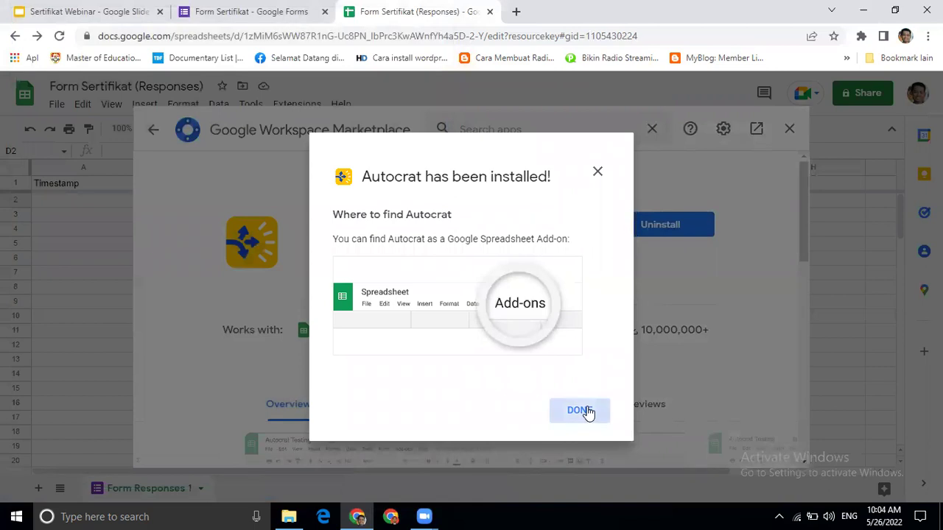
left_click(791, 131)
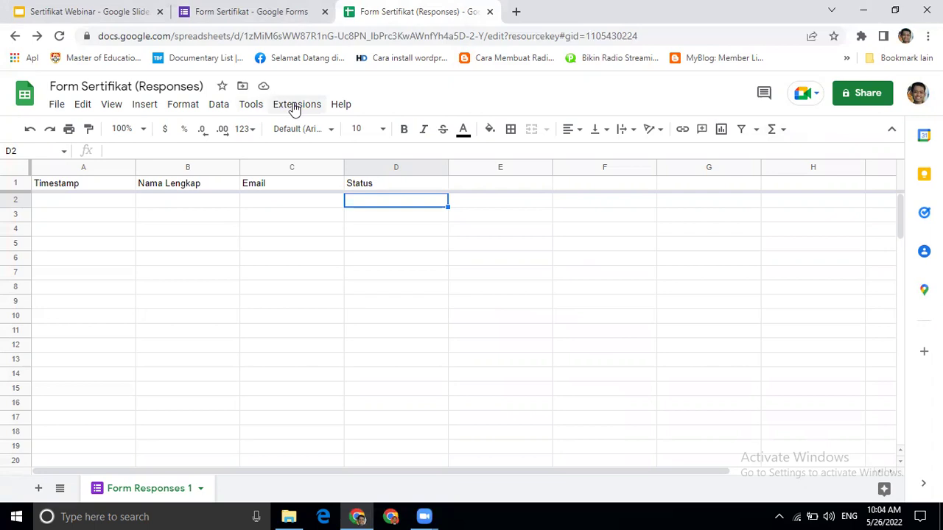
- Launch the Autocrat add-on from the Extensions menu
left_click(295, 107)
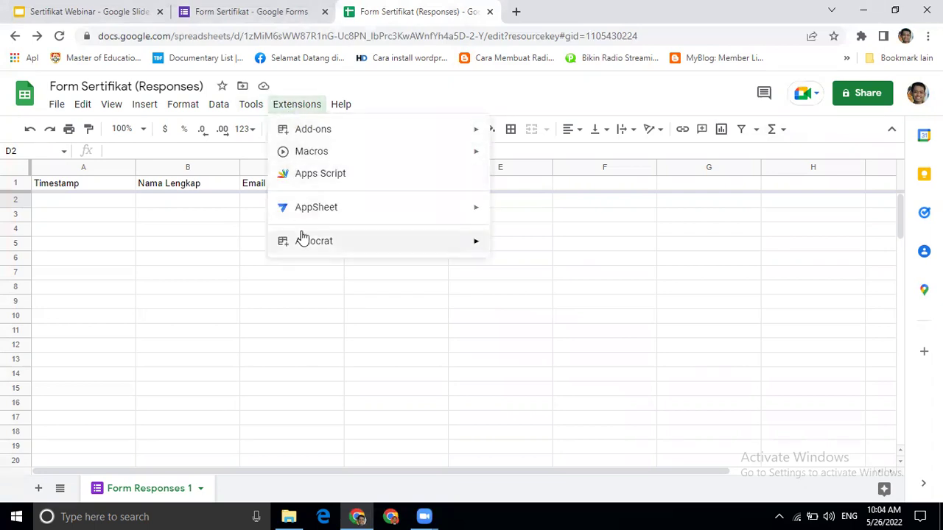
mouse_move(310, 252)
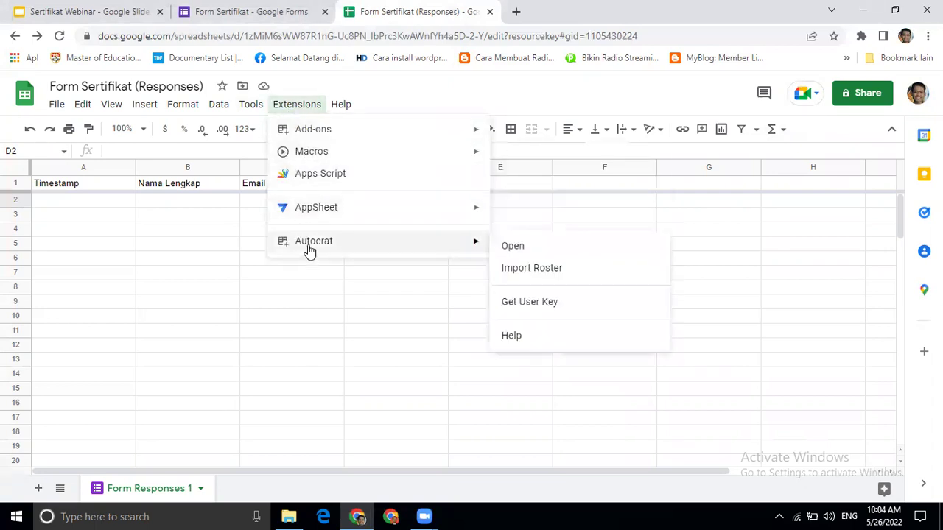
left_click(513, 247)
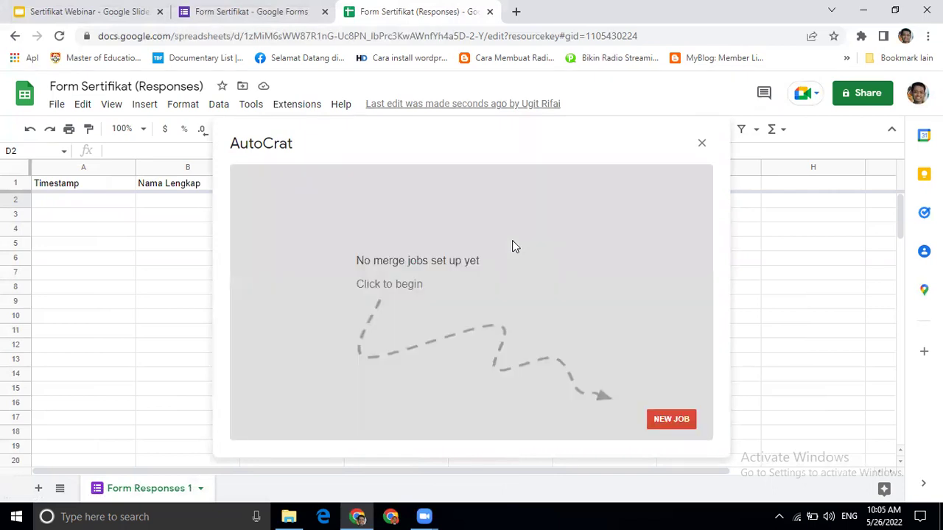
- Create a new Autocrat job named 'Sertifikat Webinar' and continue to template selection
left_click(665, 421)
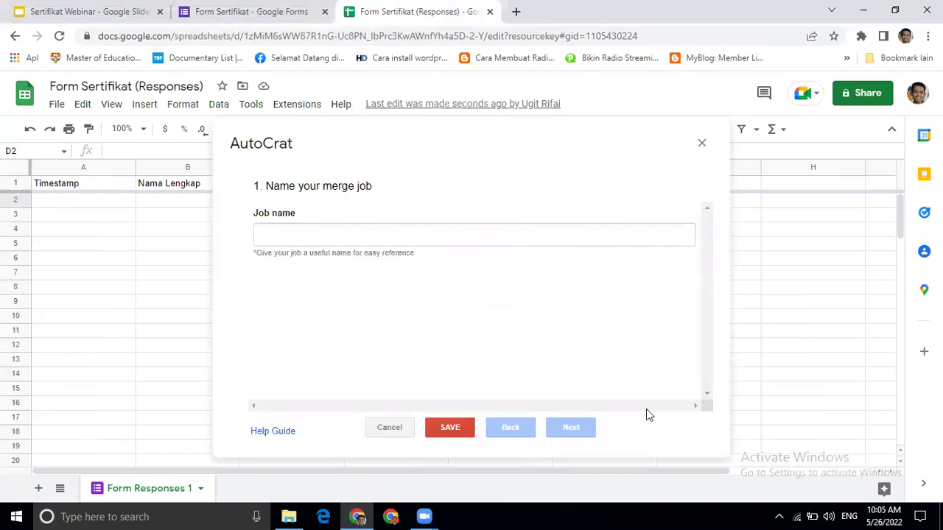
left_click(387, 233)
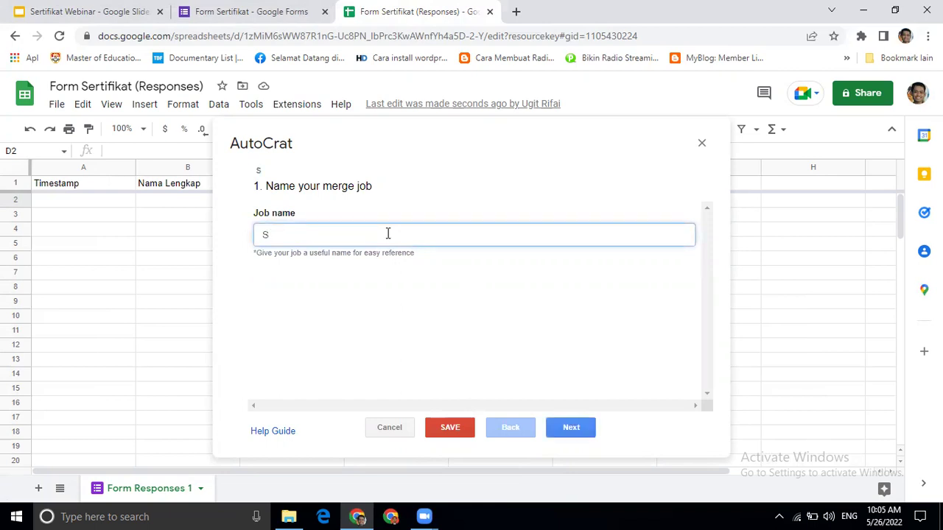
type("Sertifikat Webinar")
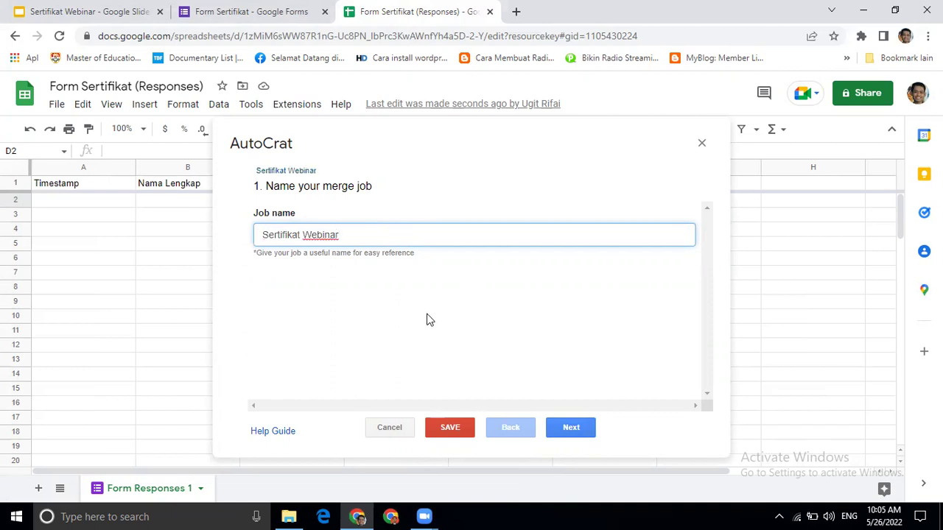
left_click(571, 429)
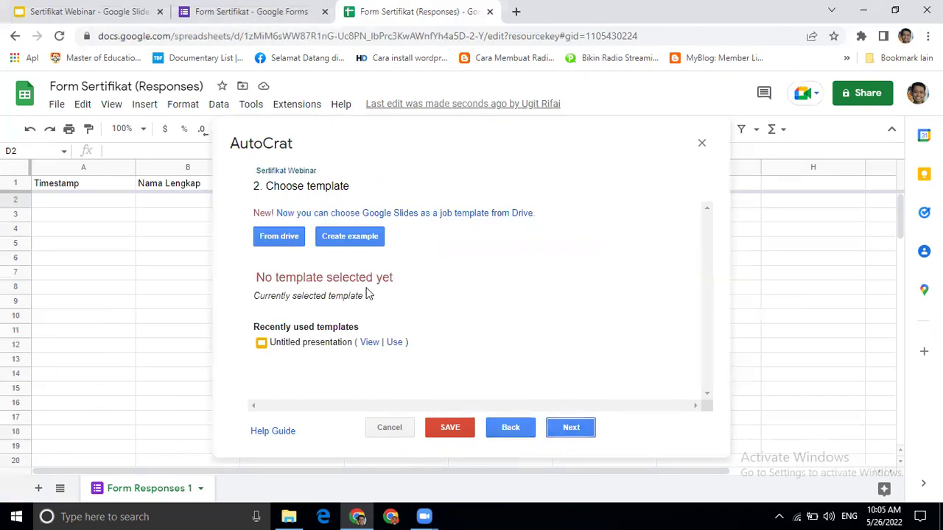
- Choose the Sertifikat Webinar slides from Drive as the template and continue to tag mapping
left_click(278, 236)
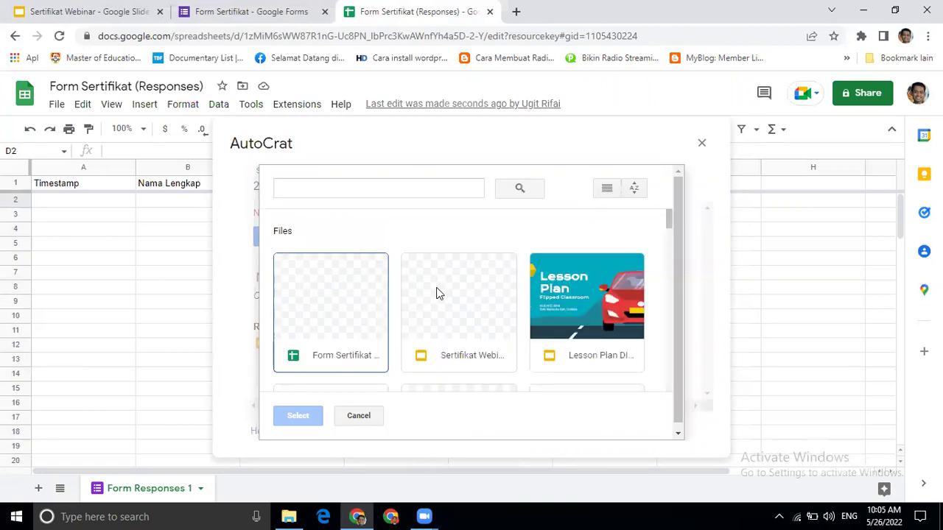
left_click(451, 293)
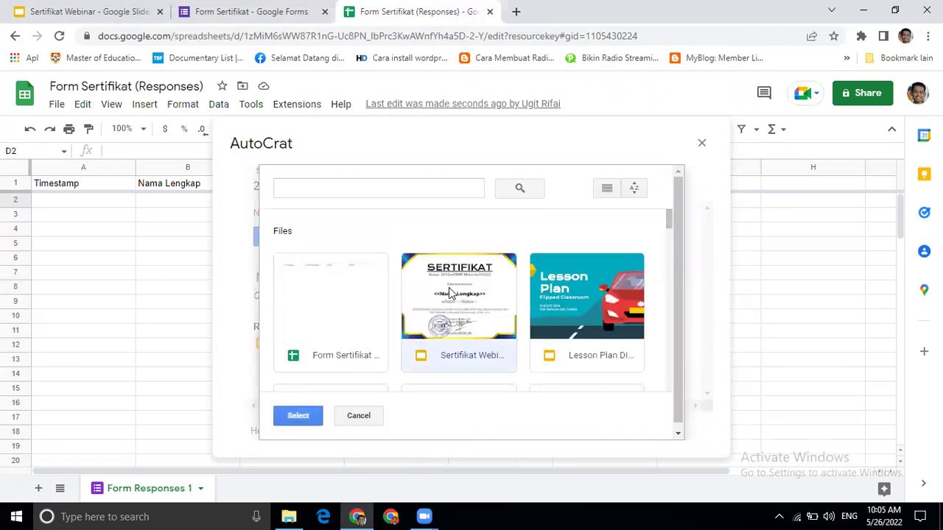
left_click(299, 416)
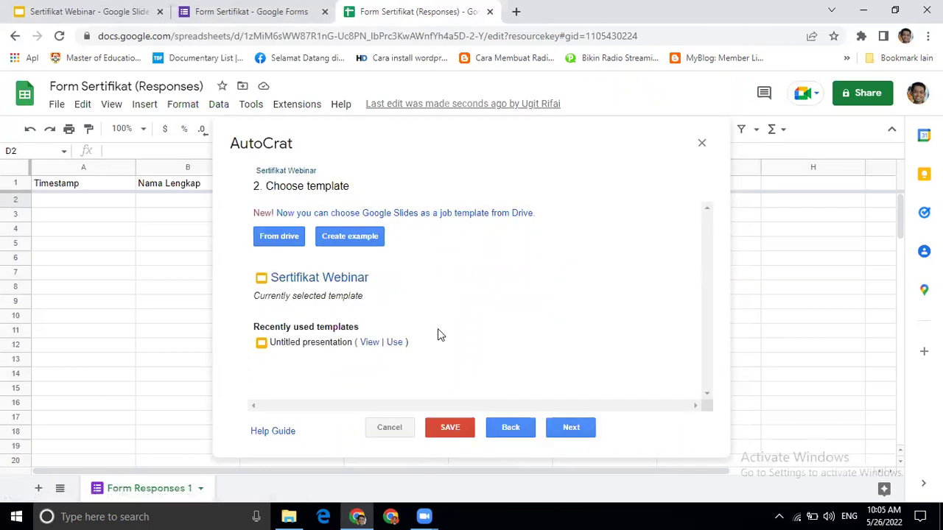
left_click(571, 428)
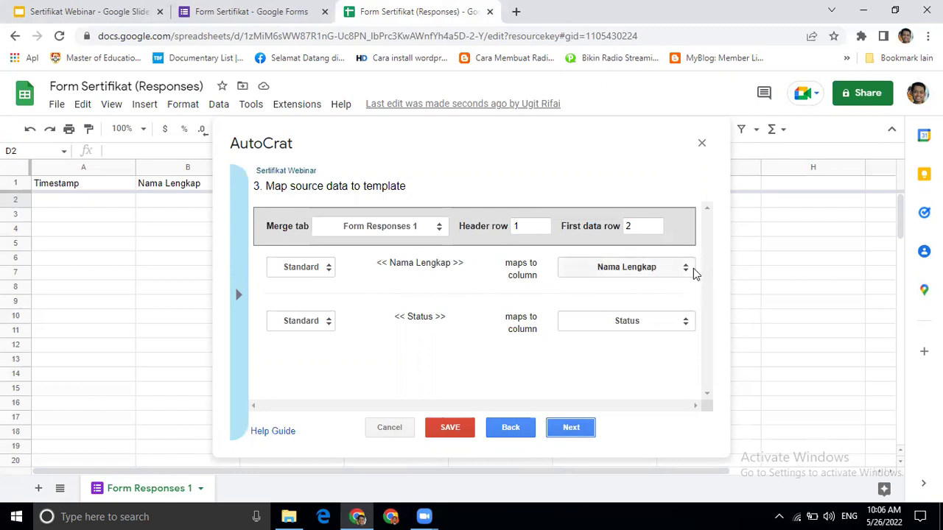
- Leave the Nama Lengkap and Status tags mapped to their own matching columns
left_click(686, 271)
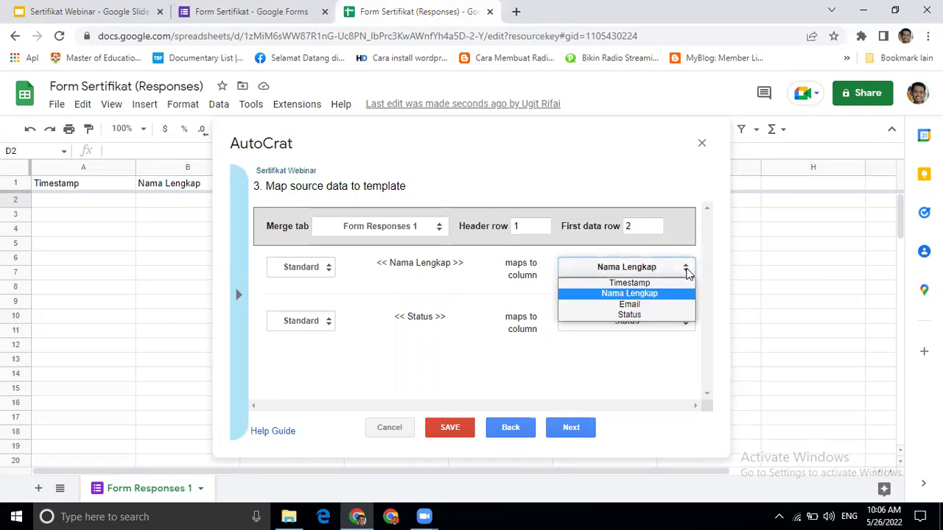
left_click(411, 316)
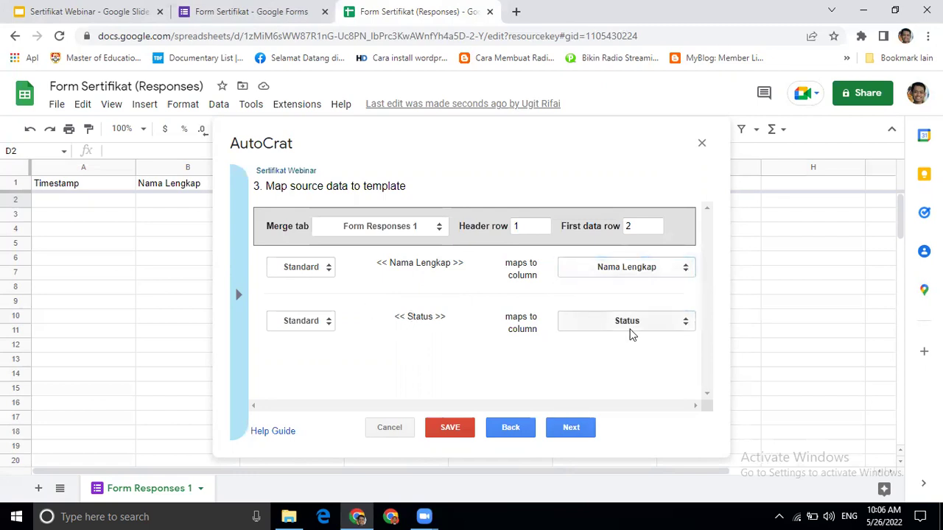
left_click(659, 322)
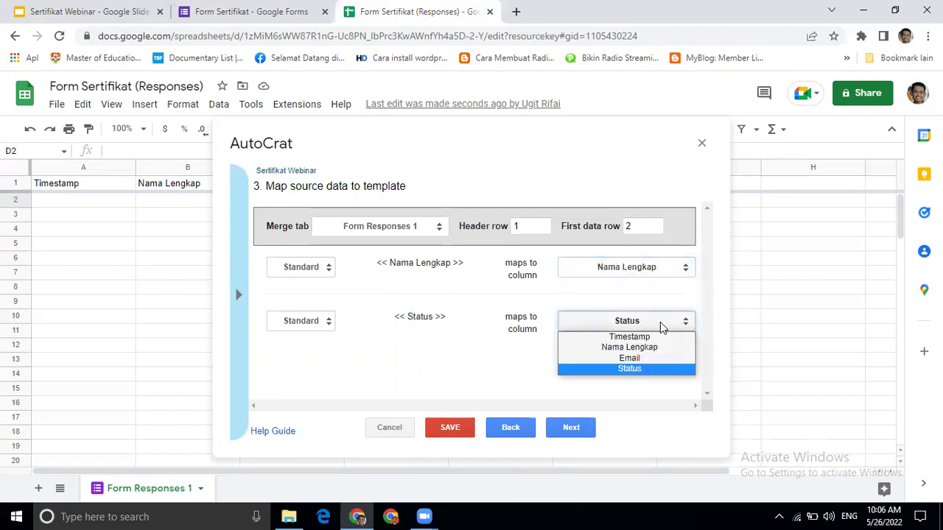
left_click(409, 324)
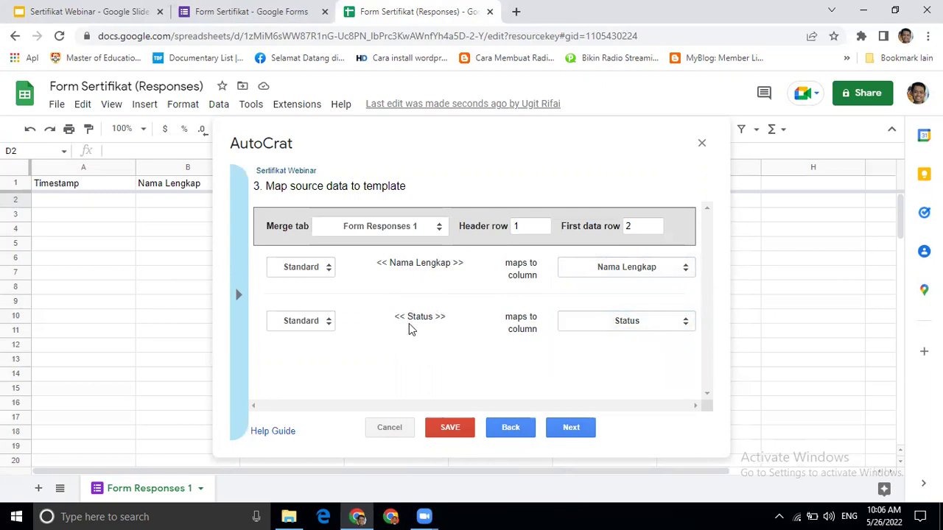
left_click(685, 324)
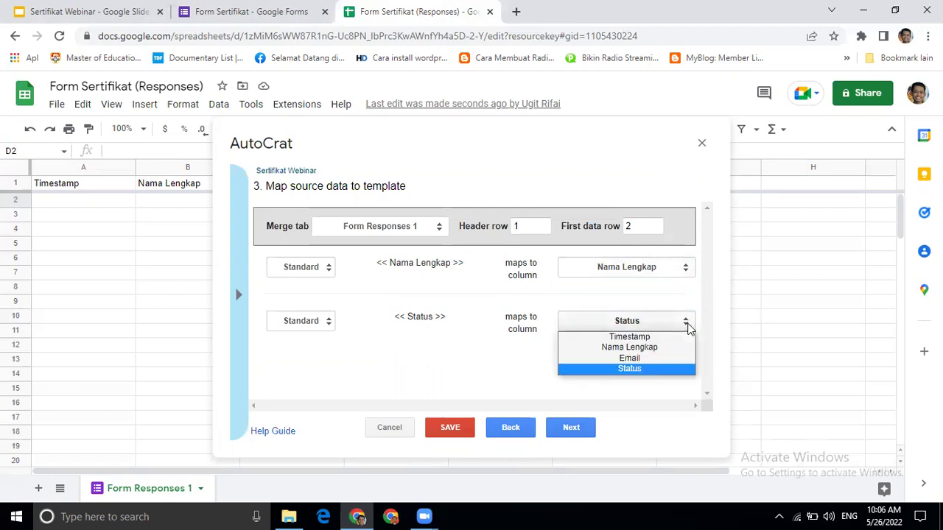
left_click(650, 370)
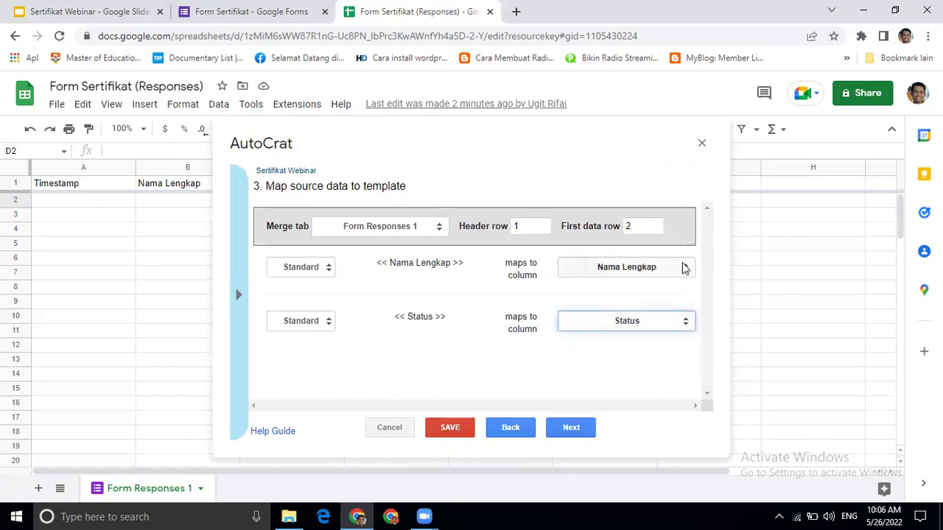
left_click(571, 429)
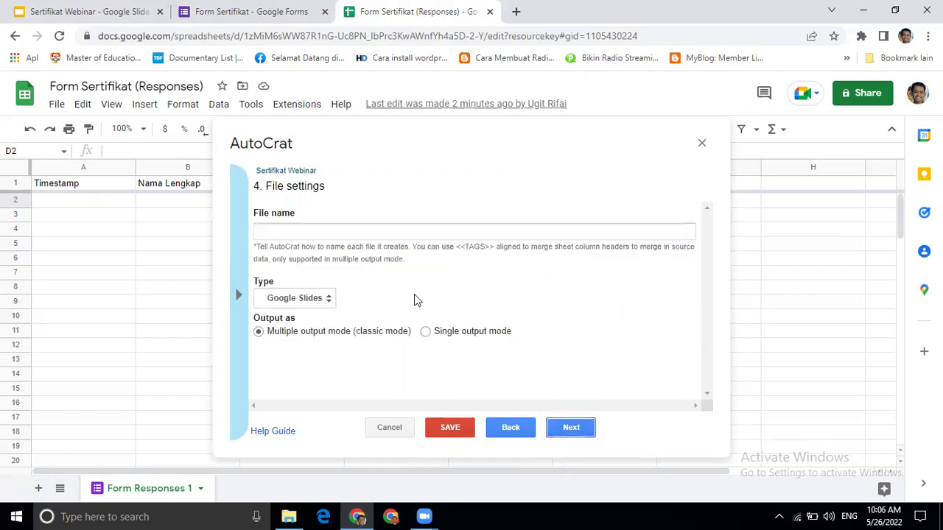
- Name the output files 'Sertifikat Webinar <<Status>> <<Nama Lengkap>>'
left_click(392, 233)
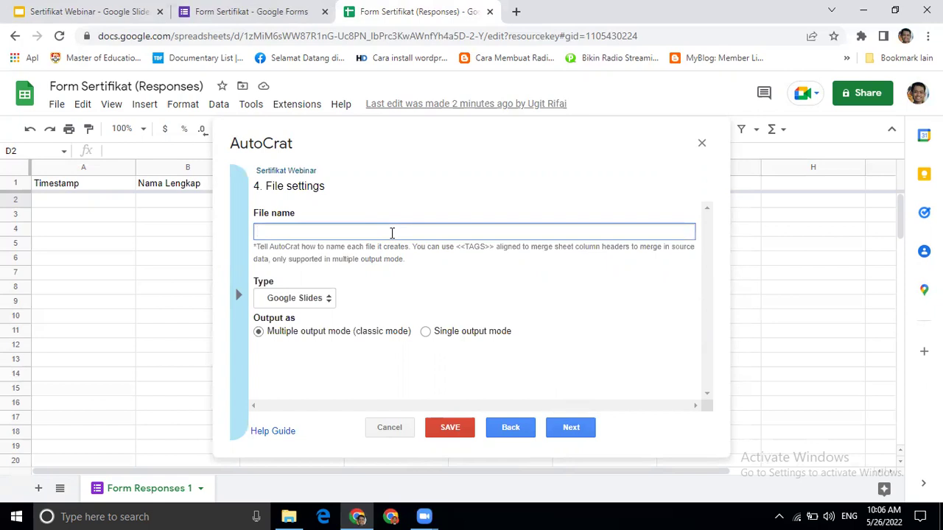
type("Seret")
key("BackSpace")
key("BackSpace")
key("BackSpace")
type("rtifikat Ww")
key("BackSpace")
type("ebinar")
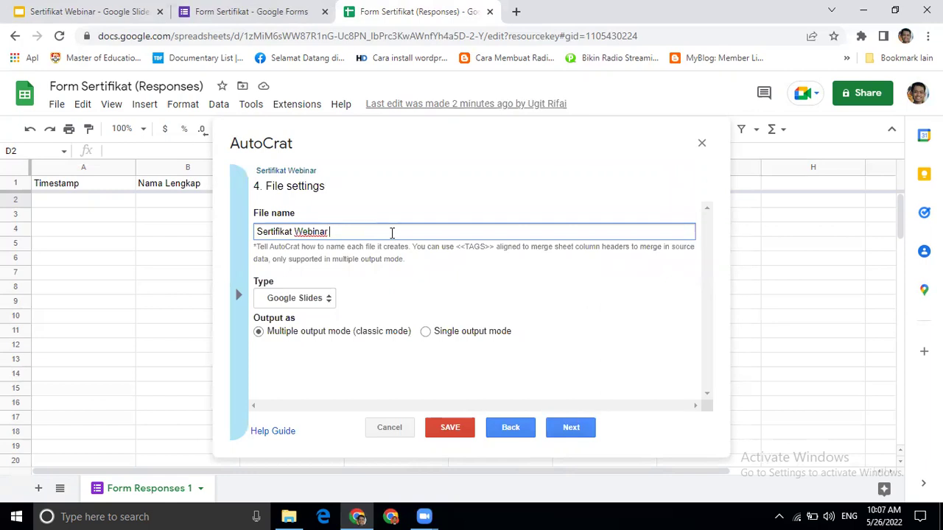
type("<<Status>> <<Nama L")
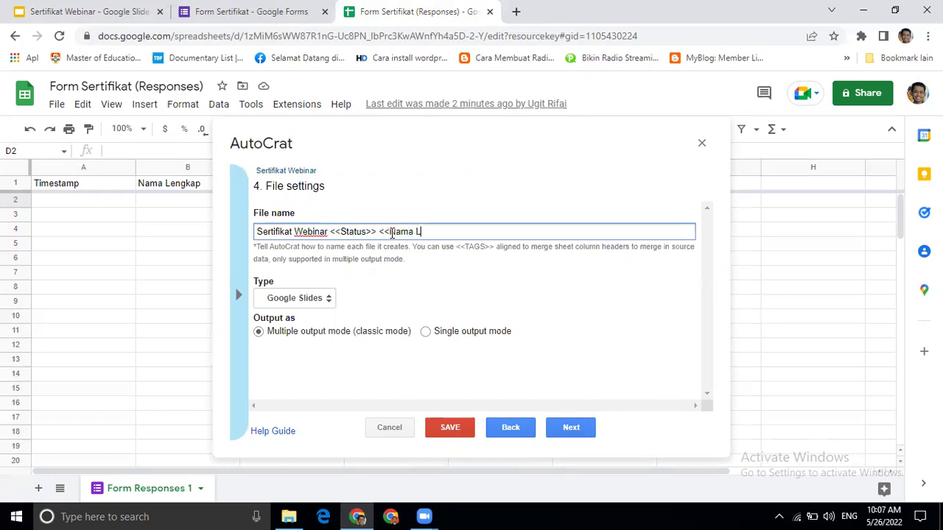
type("engkap>>")
- Set the output file type to PDF
left_click(329, 302)
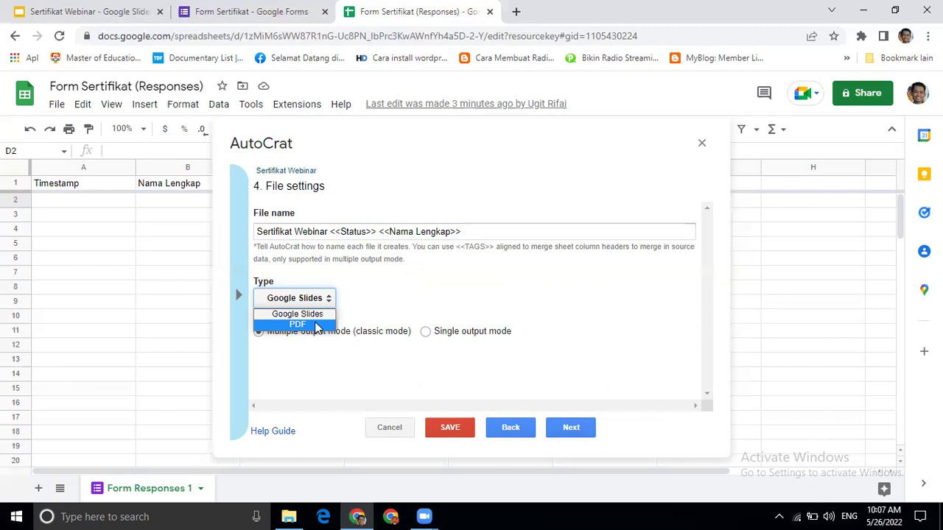
left_click(315, 327)
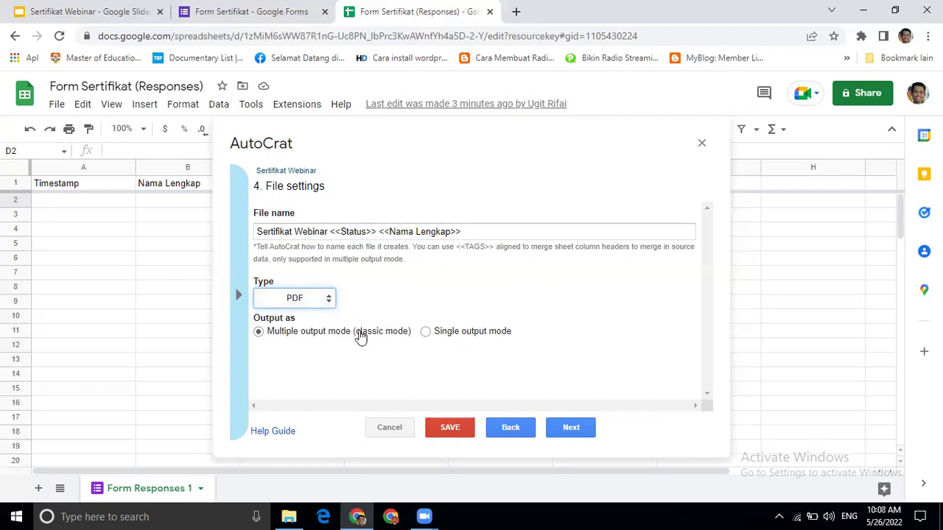
left_click(572, 428)
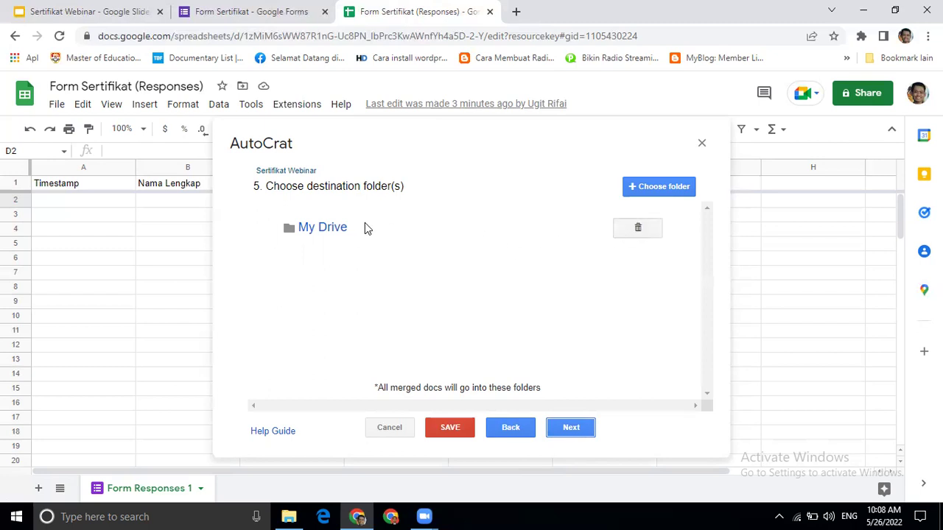
- Delete My Drive from the destination folders and close the folder picker without choosing one
left_click(639, 234)
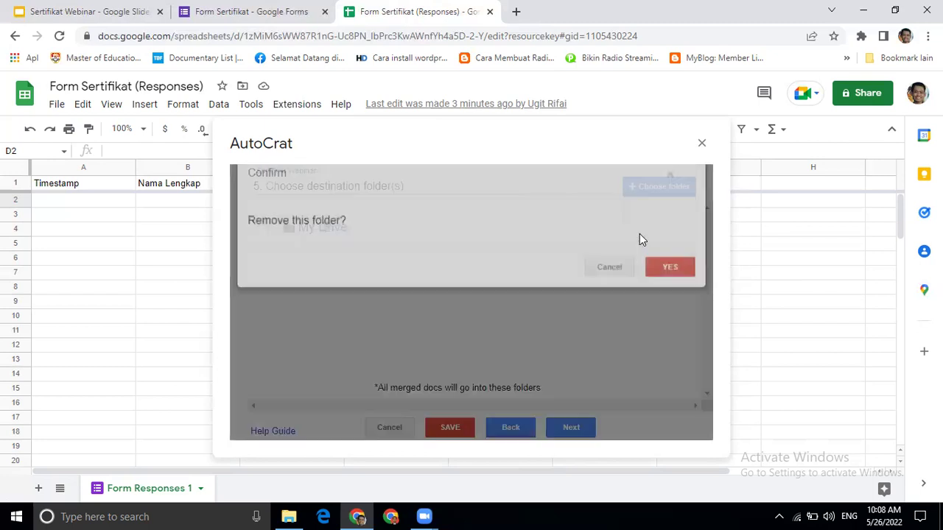
left_click(670, 285)
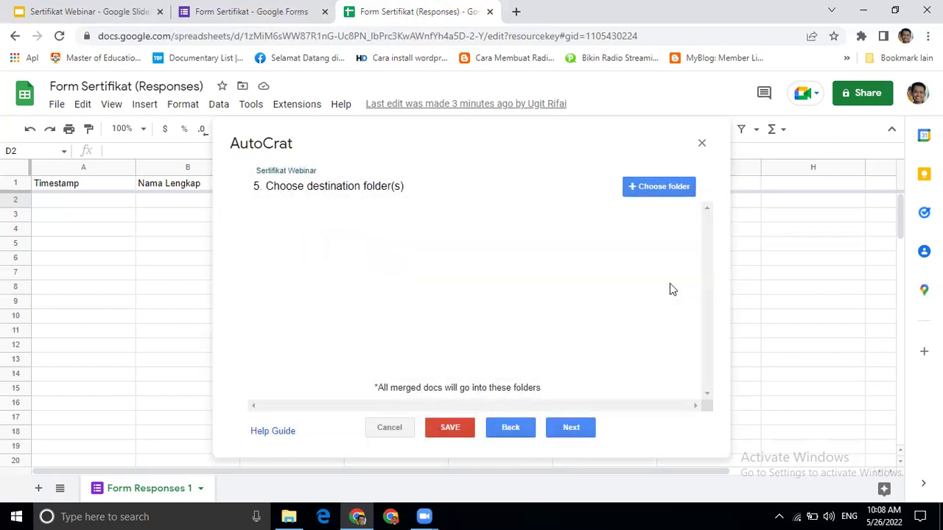
left_click(658, 189)
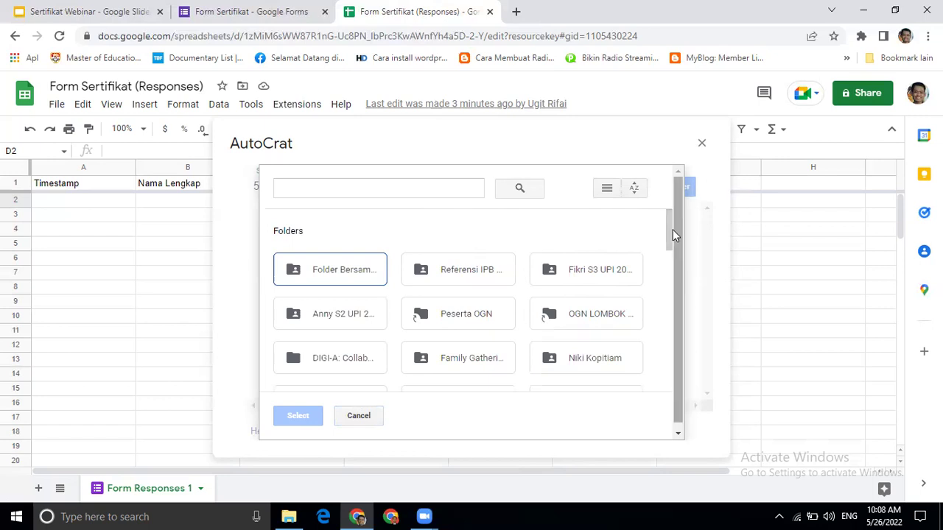
left_click(606, 189)
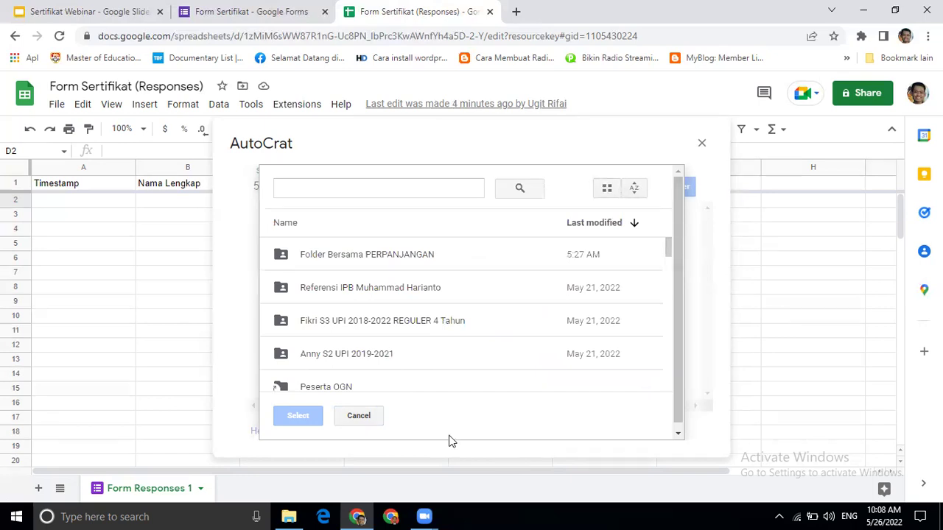
left_click(364, 417)
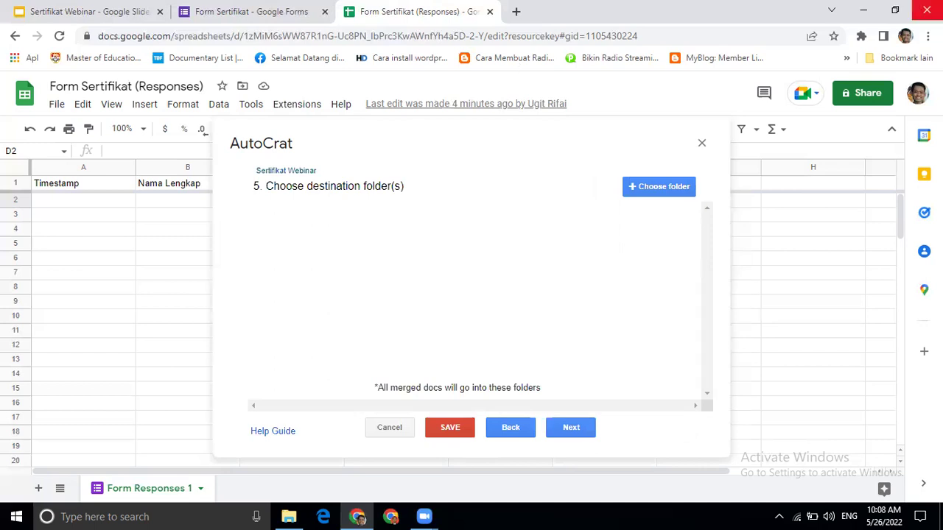
left_click(516, 11)
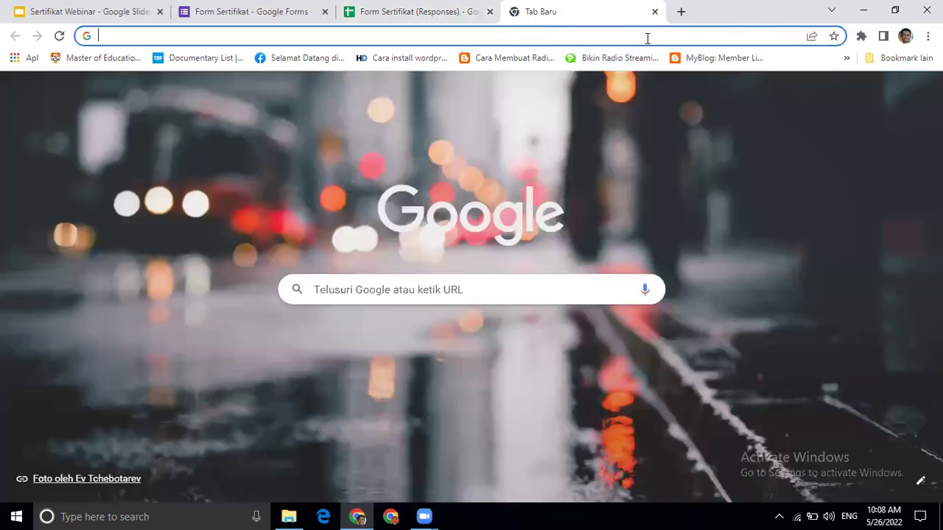
- In Google Drive, add a new My Drive folder titled 'Sertifikat Webinar Otomatis'
type("dr")
key("Right")
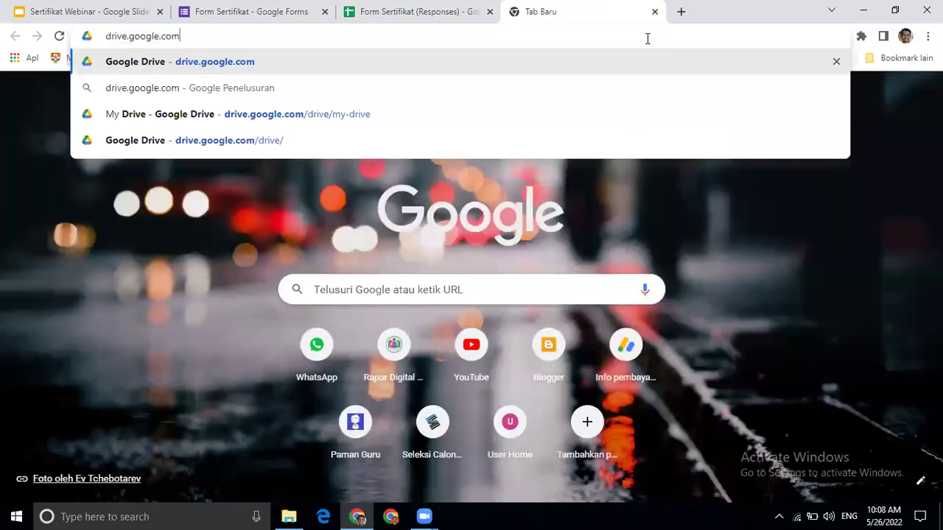
key("Return")
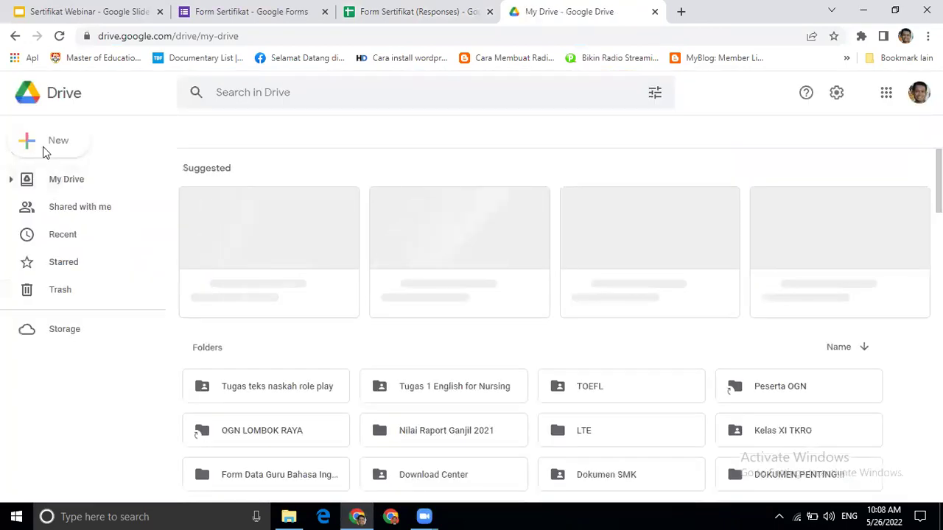
left_click(43, 146)
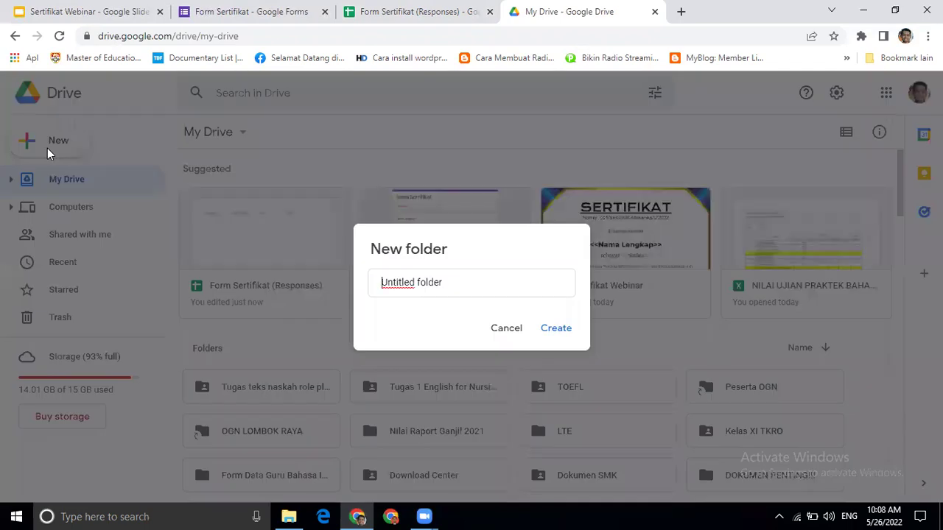
key("BackSpace")
type("Se")
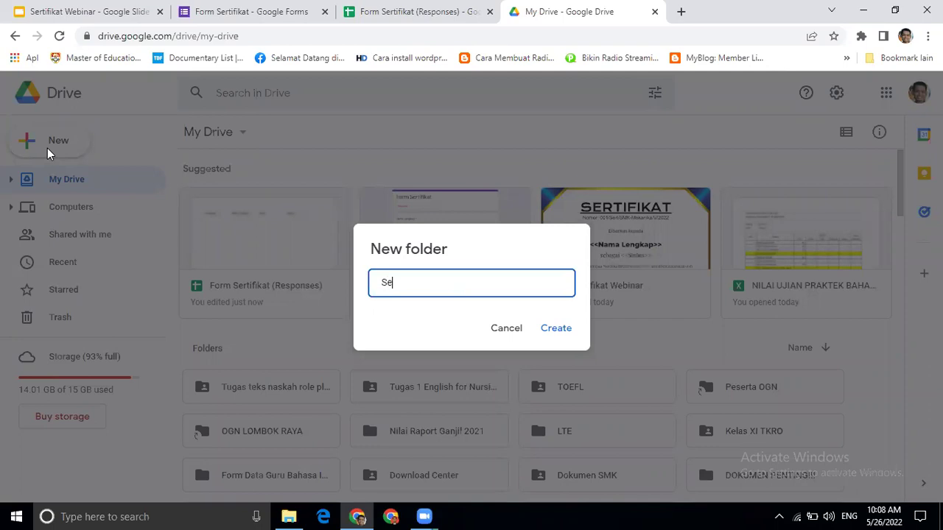
type("rtifikat Webinar Otomatis")
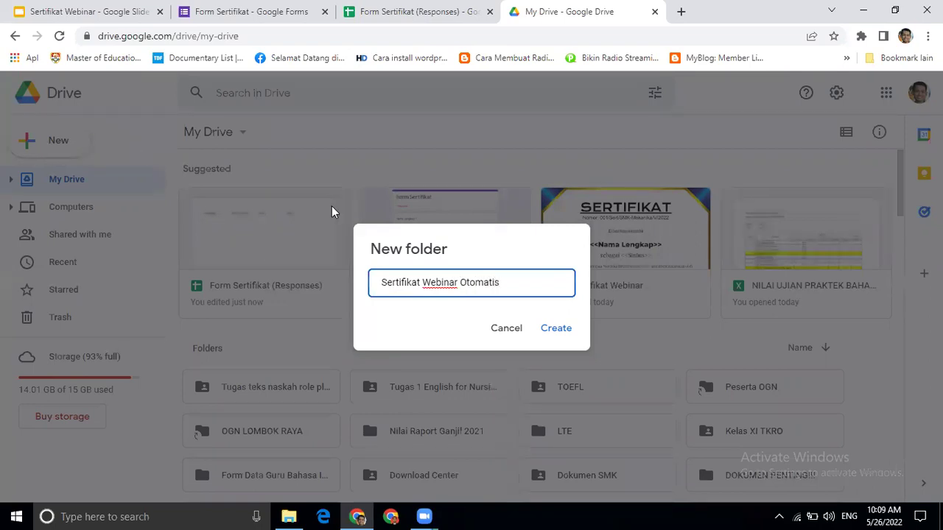
left_click(556, 331)
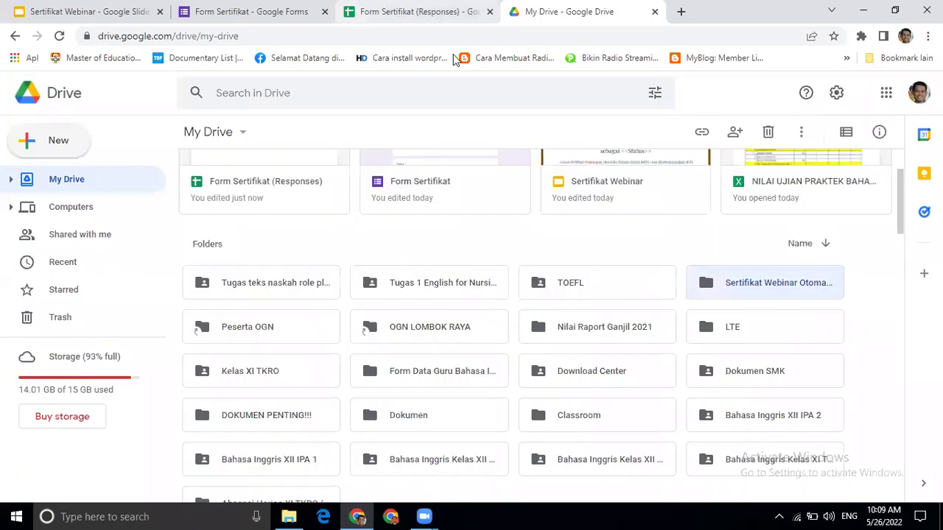
key("ctrl+shift+Tab")
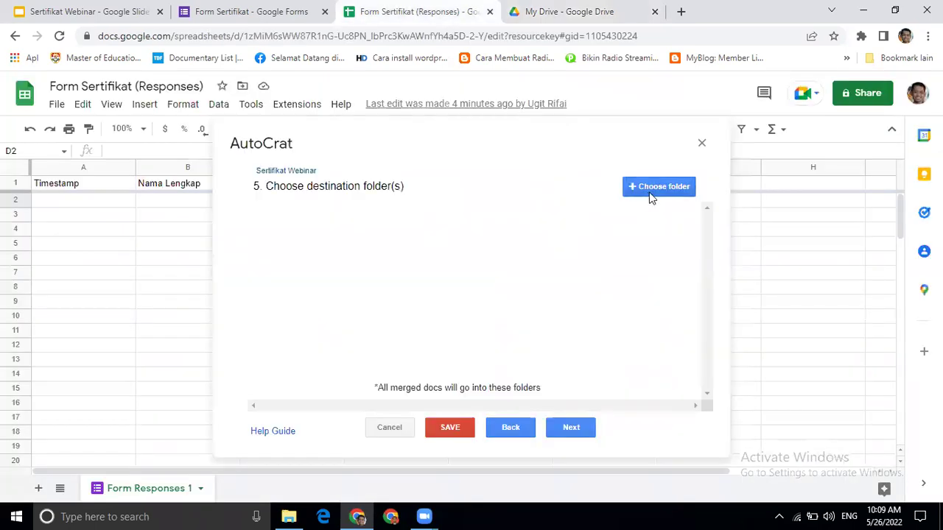
- Choose Sertifikat Webinar Otomatis as the destination folder
left_click(658, 187)
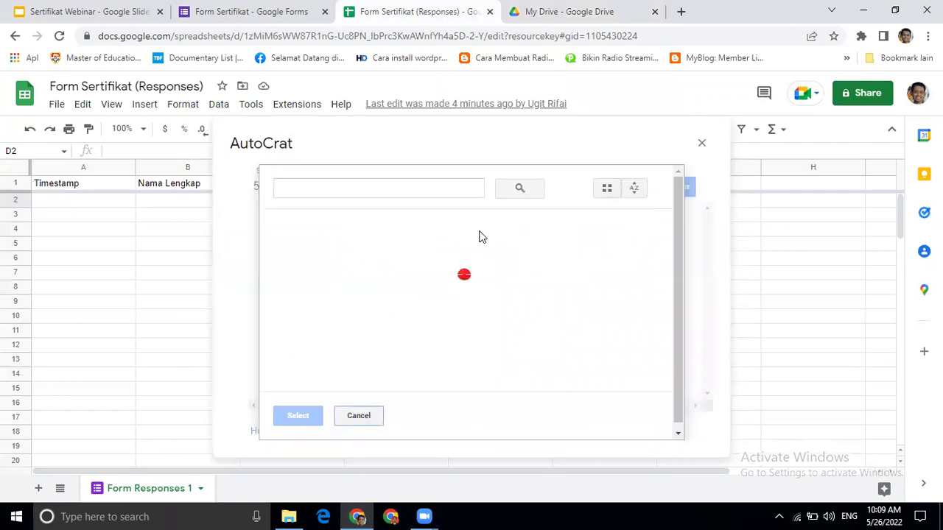
left_click(347, 259)
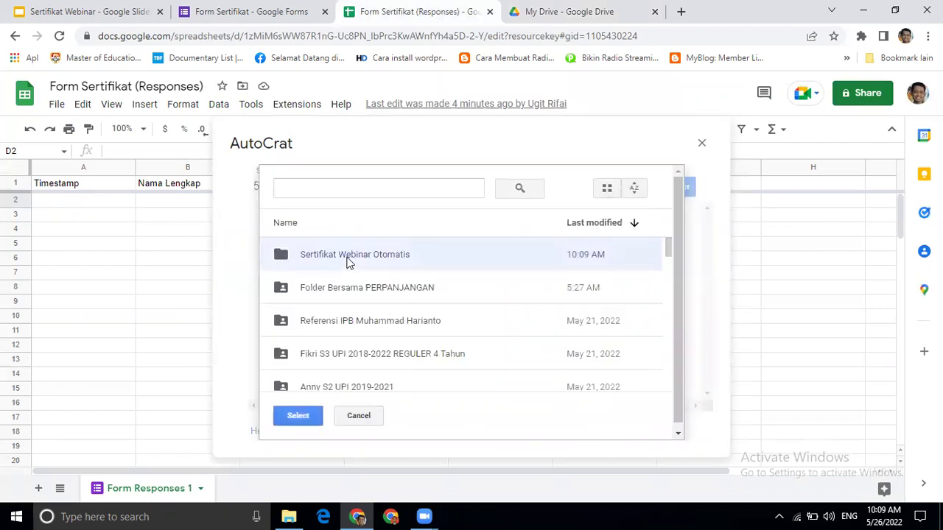
left_click(304, 417)
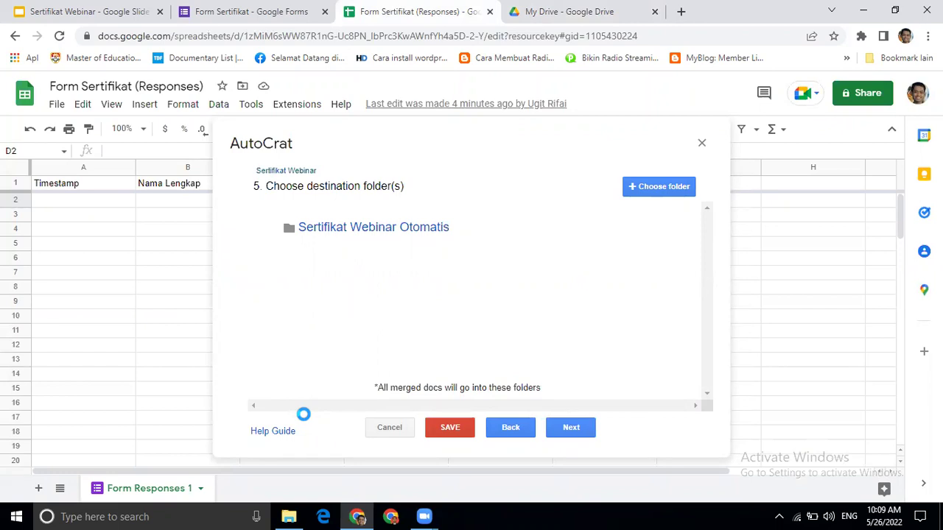
- Skip the optional dynamic folder reference and merge condition steps
left_click(571, 428)
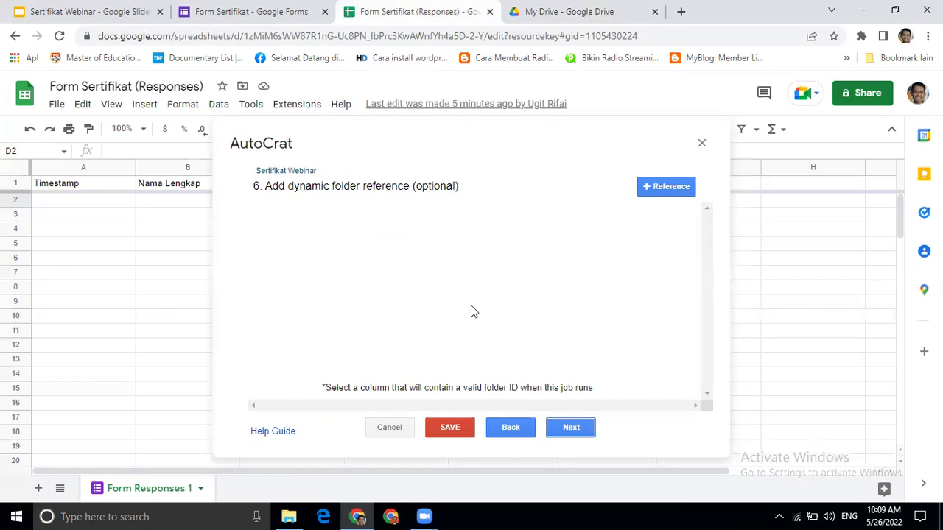
left_click(569, 435)
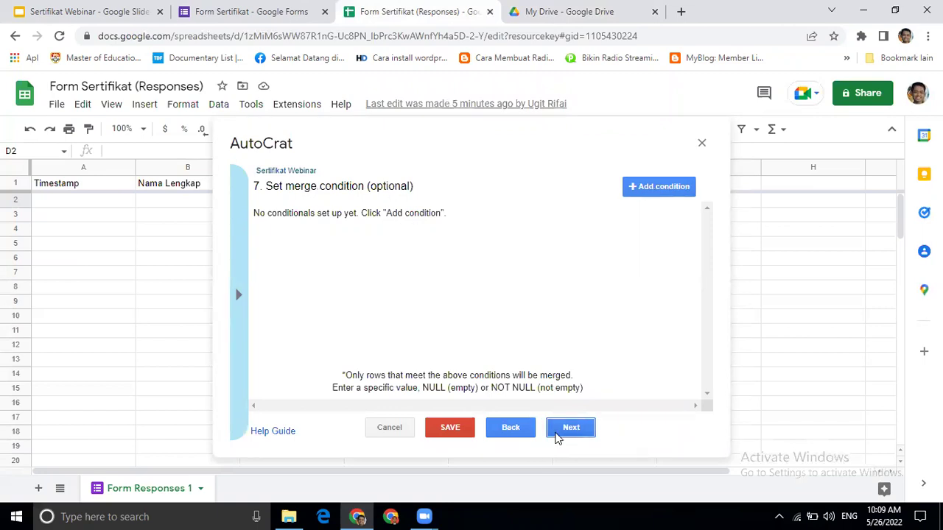
left_click(571, 428)
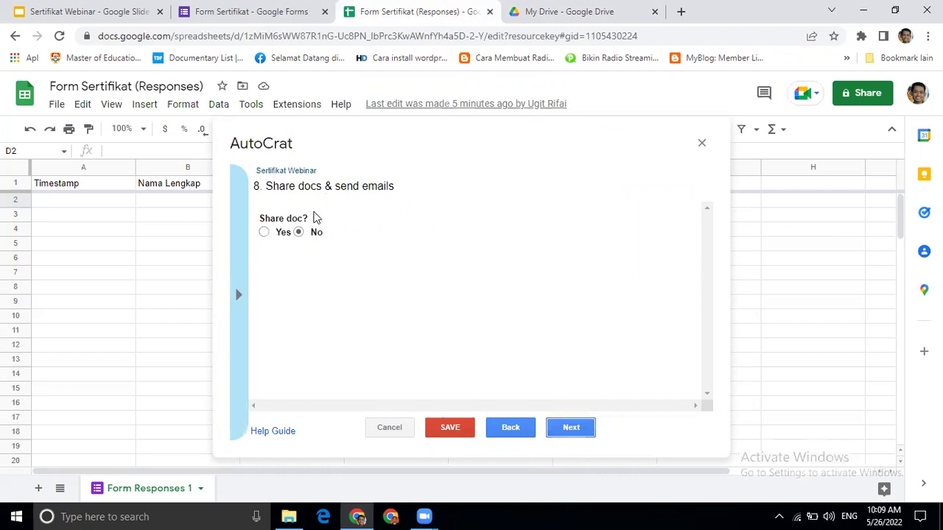
- Set Share doc? to Yes (PDF)
left_click(264, 233)
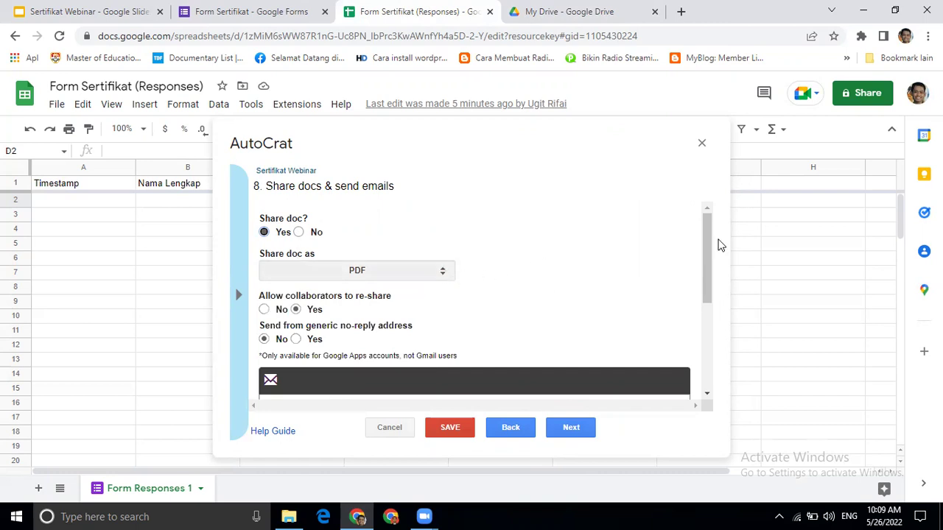
left_click_drag(711, 269, 706, 271)
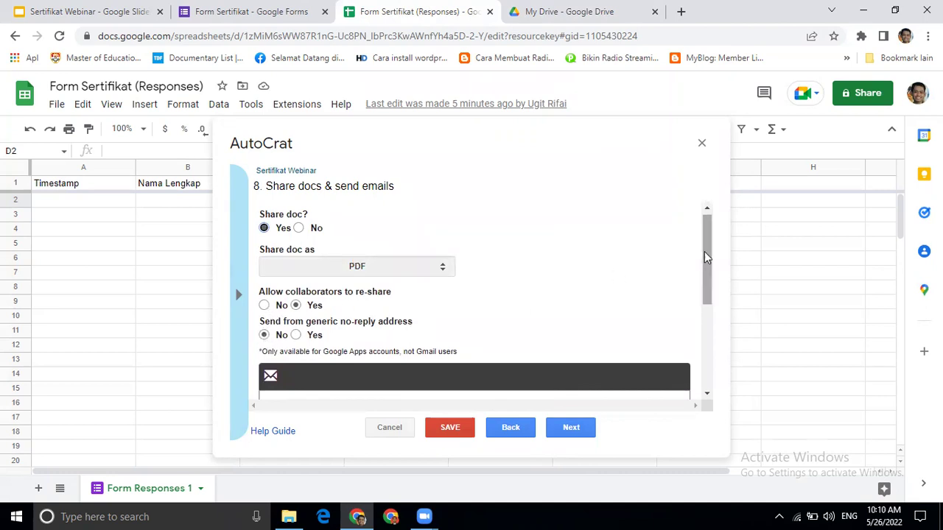
left_click_drag(705, 258, 710, 315)
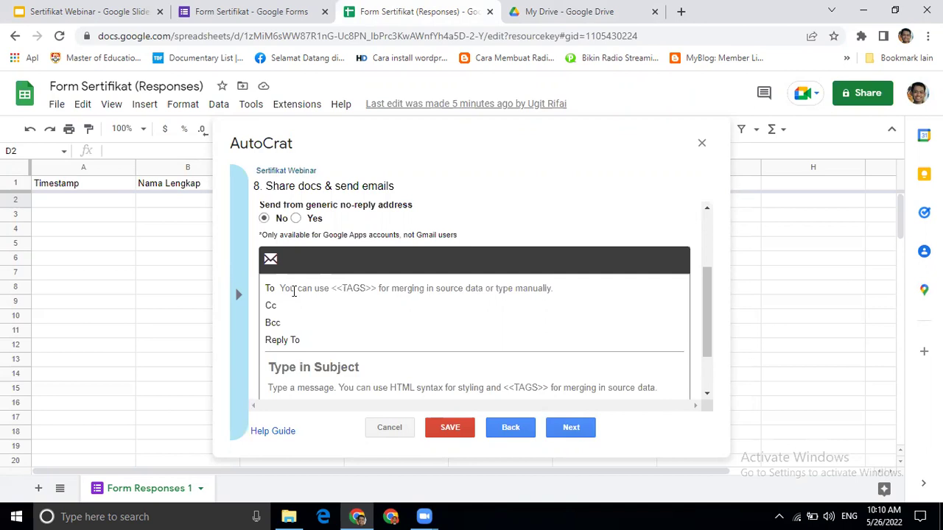
- Address the email's To field to the <<Email>> tag
left_click(294, 291)
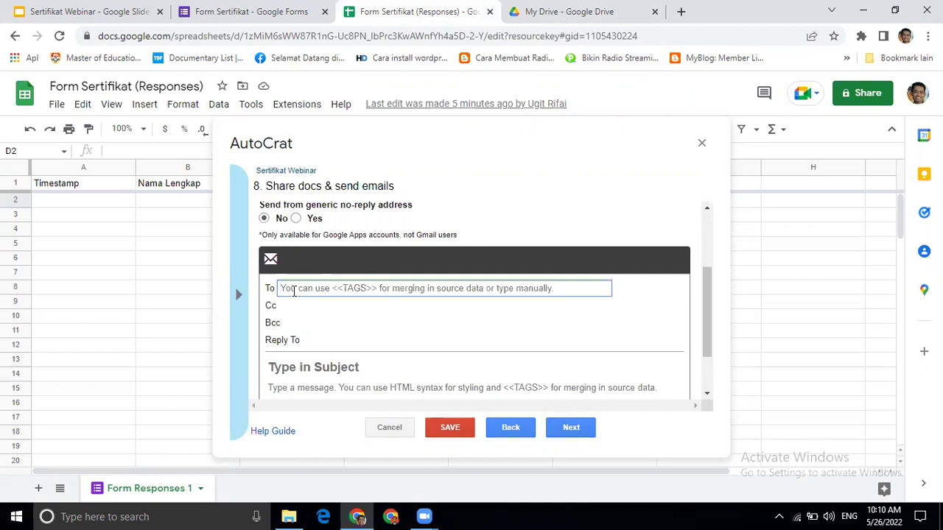
type("<<")
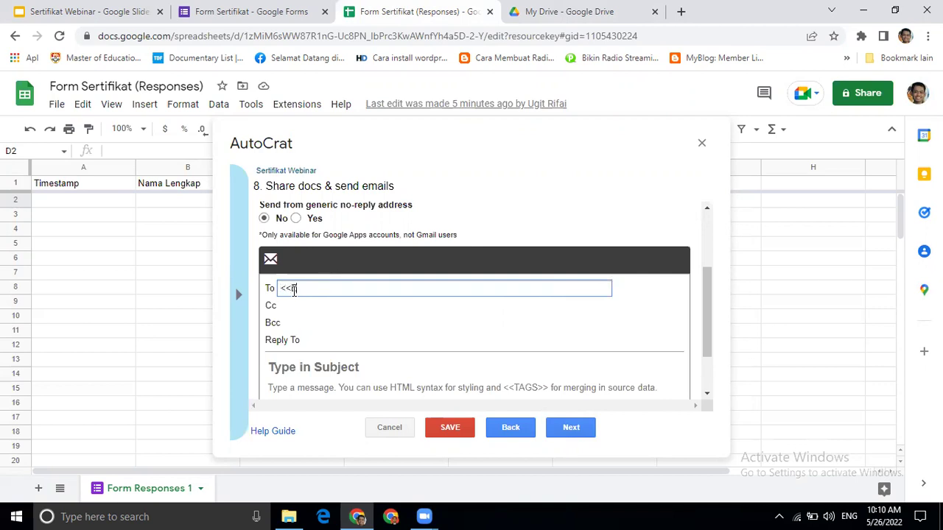
type("Email>>")
left_click_drag(707, 350, 709, 381)
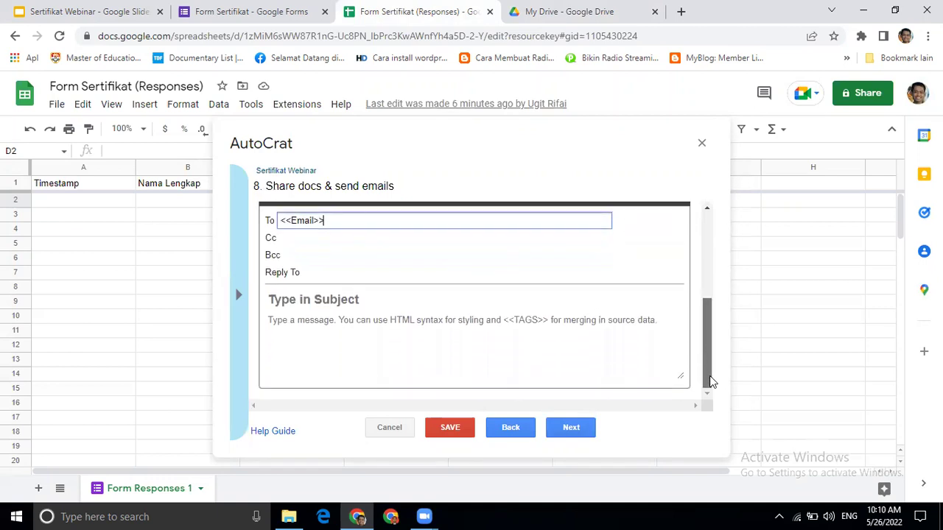
- Set the email subject to 'Sertifikat Webinar 28 Mei 2022'
left_click(343, 302)
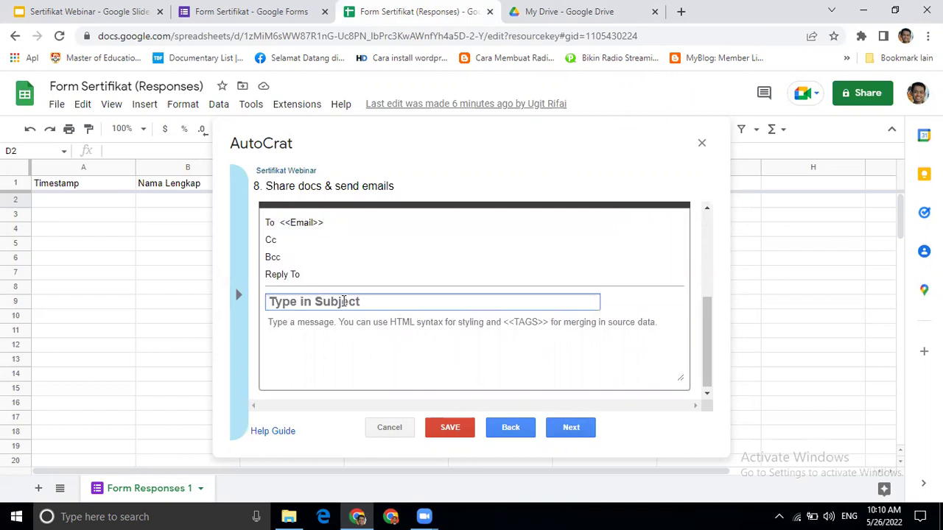
type("Webinar S")
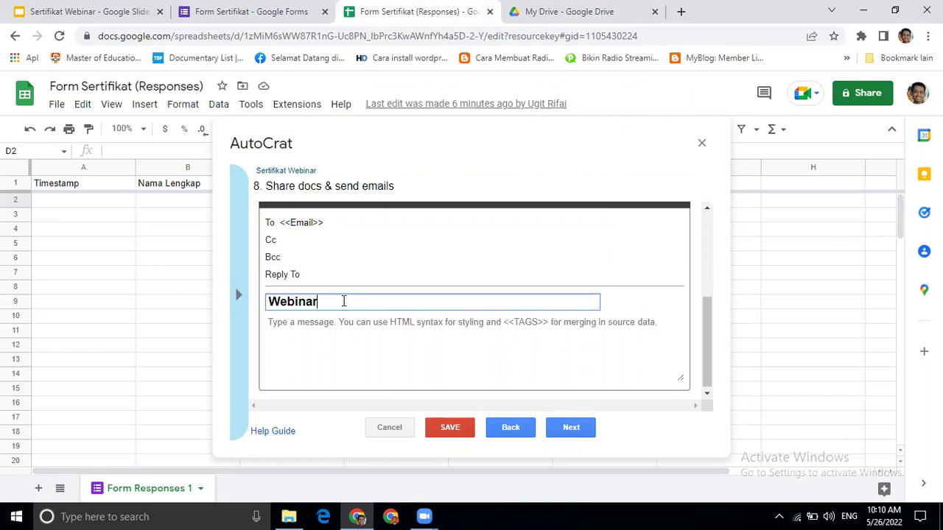
key("BackSpace")
key("BackSpace")
key("BackSpace")
key("BackSpace")
key("BackSpace")
key("BackSpace")
key("BackSpace")
key("BackSpace")
key("BackSpace")
type("ser")
key("BackSpace")
key("BackSpace")
key("BackSpace")
type("Sertifikat Webinar ")
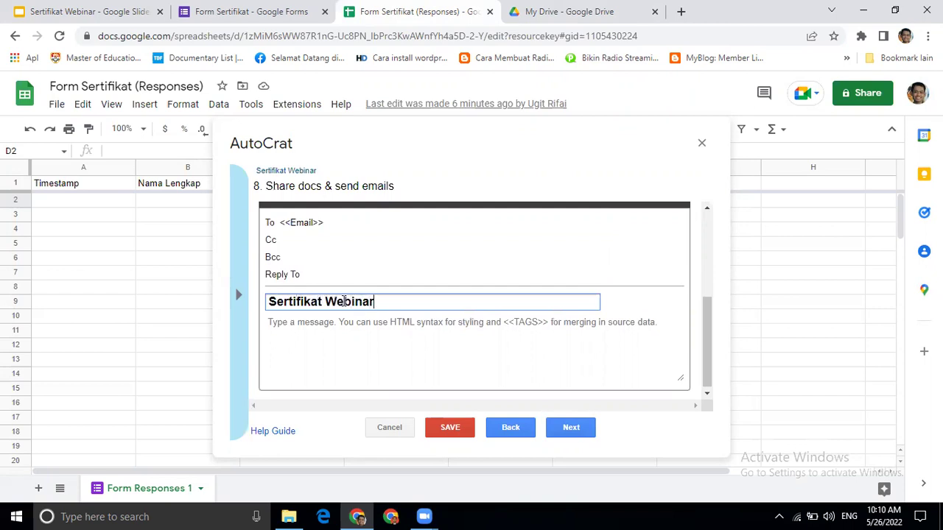
type("28 Mei 2022")
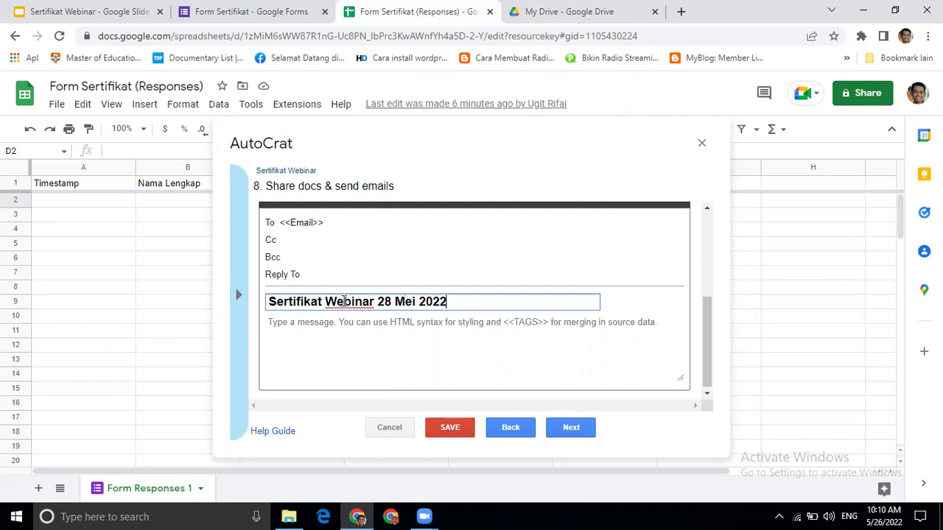
- Write the email body about the 28 Mei 2022 webinar certificate, signed 'Hormat kami, Panitia'
left_click(316, 326)
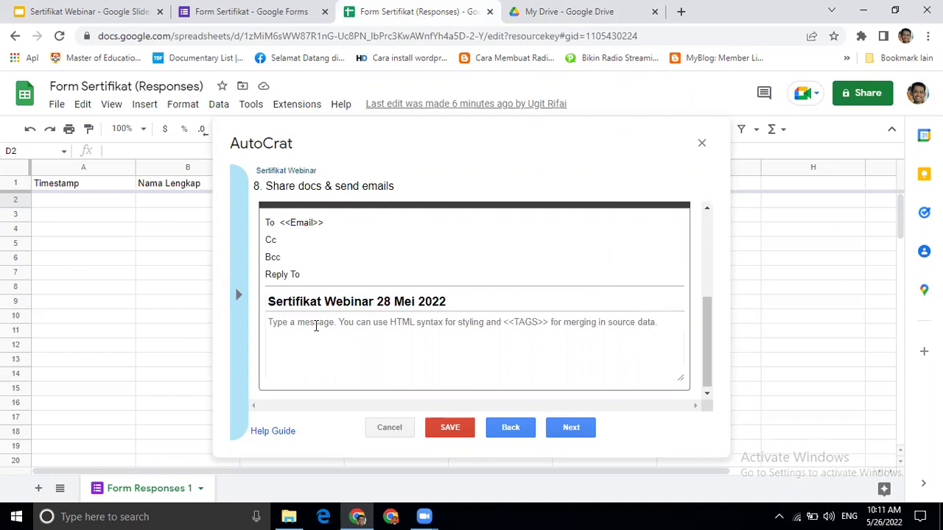
type("S")
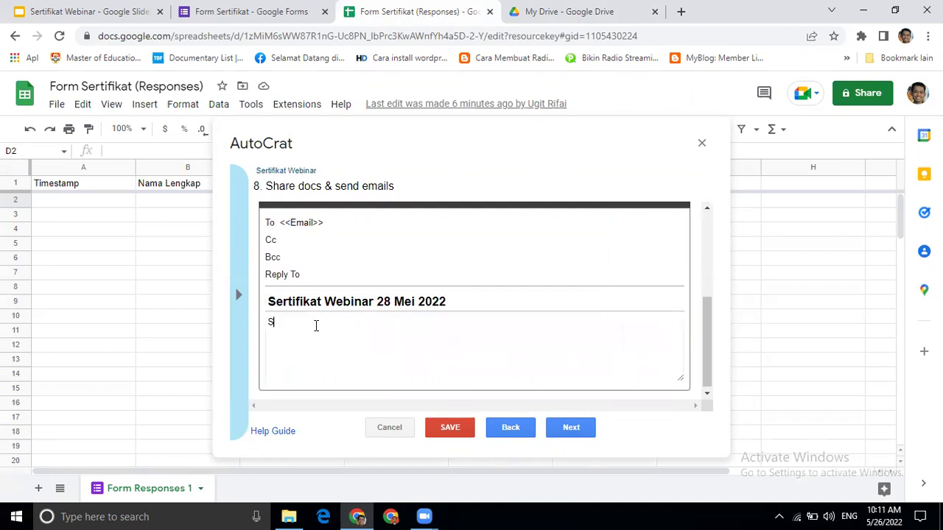
type("alam, ")
type("Berik")
type("ut ini kami")
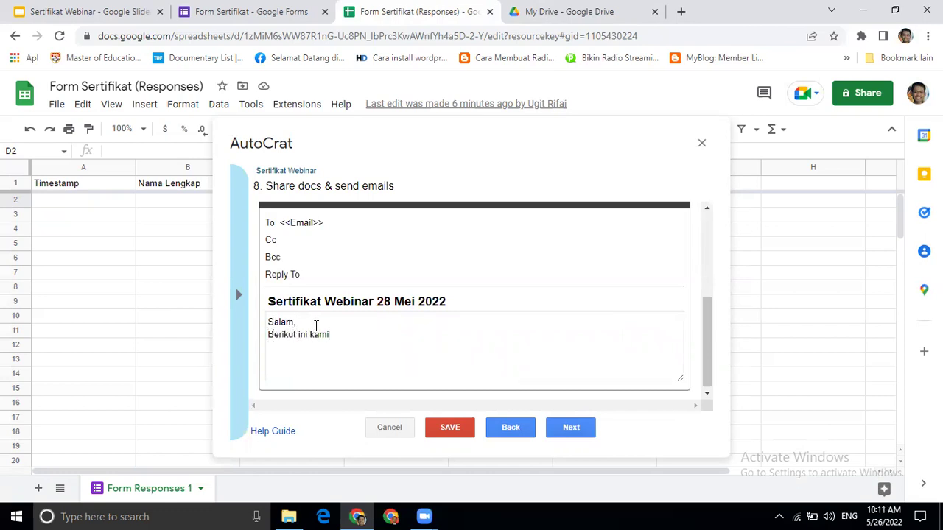
type(" lampirkan sertifikat webinar ")
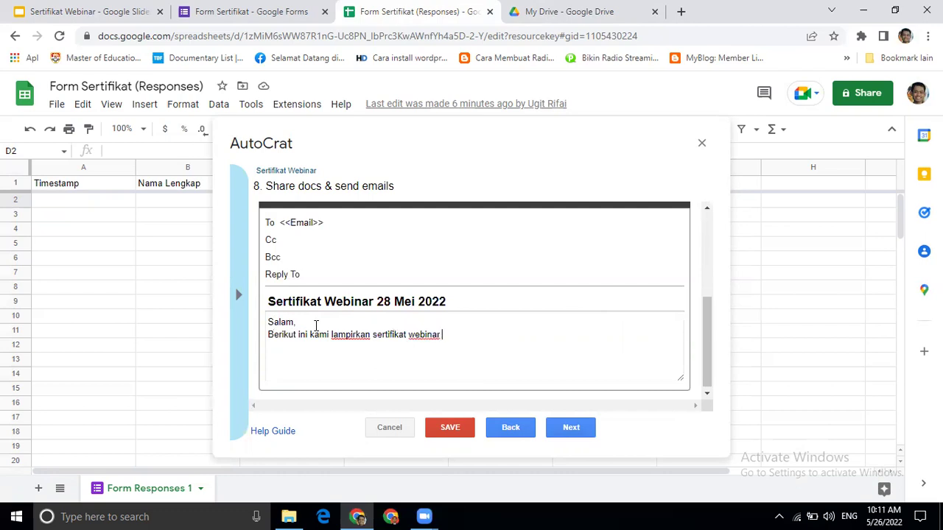
type("pada tanggal 28 Mei")
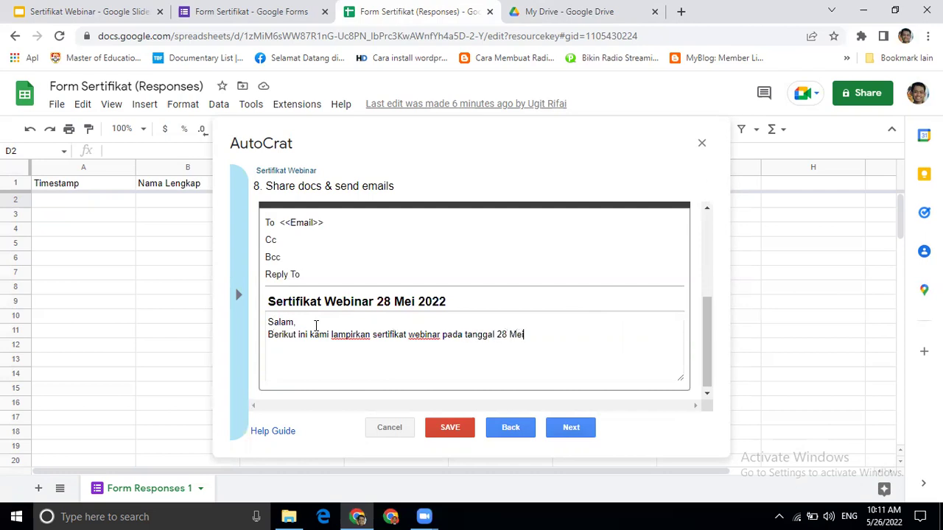
type(" 2022.")
key("Return")
key("Return")
type("Hormat kami,")
key("Return")
key("Return")
key("Return")
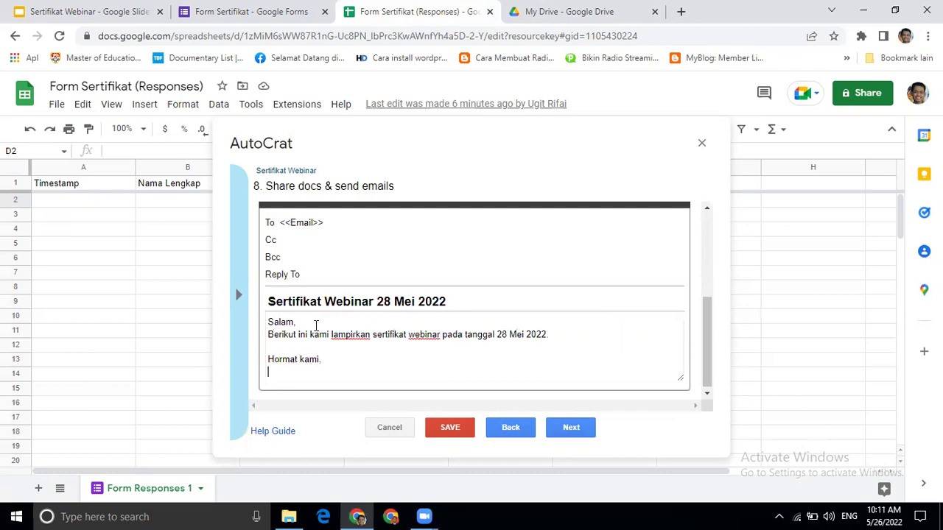
type("Pn")
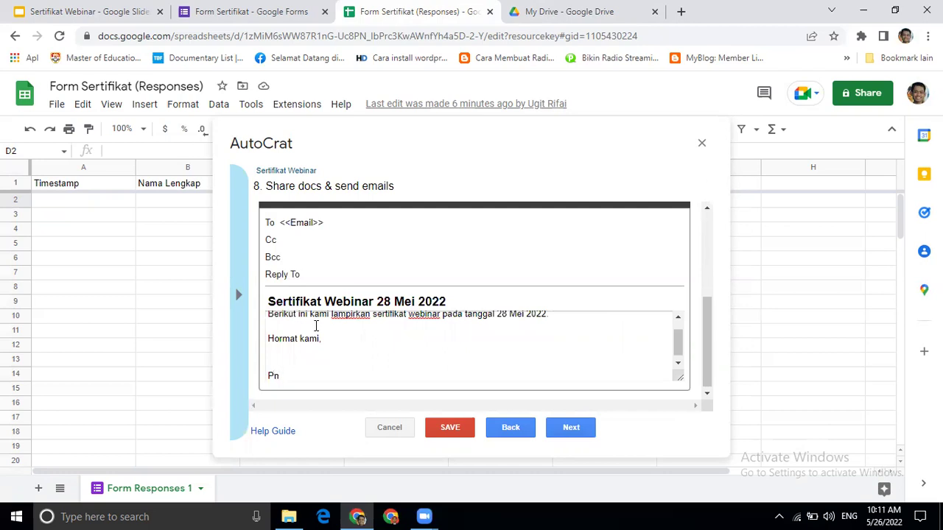
type("anitia")
left_click(569, 429)
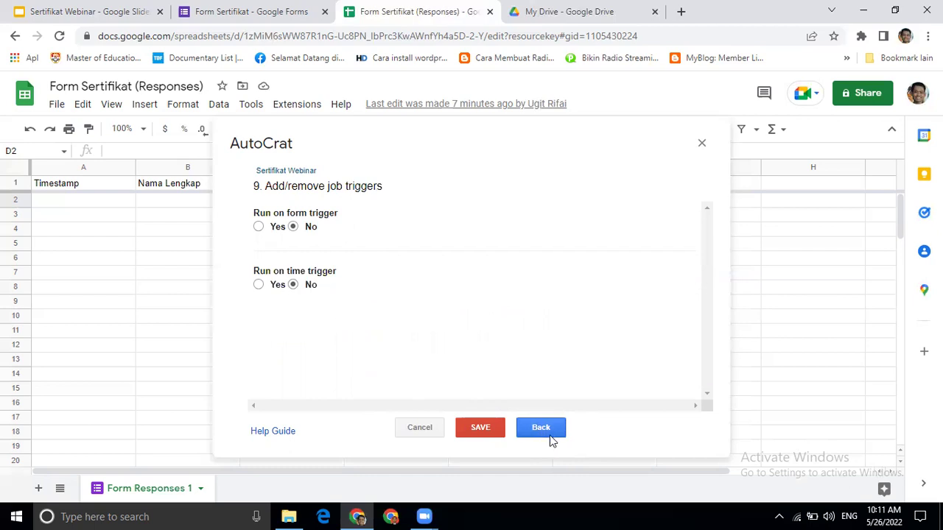
- Save and run the Sertifikat Webinar job, then close AutoCrat
left_click(552, 435)
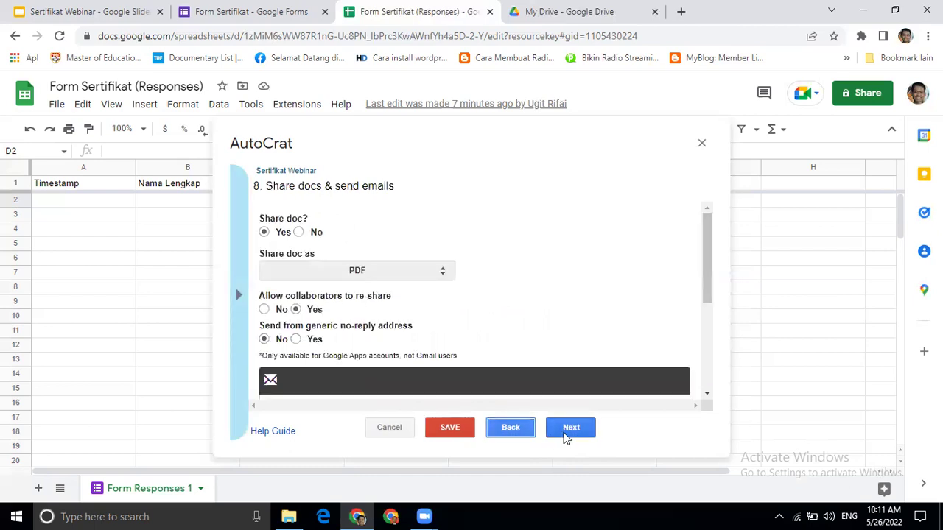
left_click(572, 430)
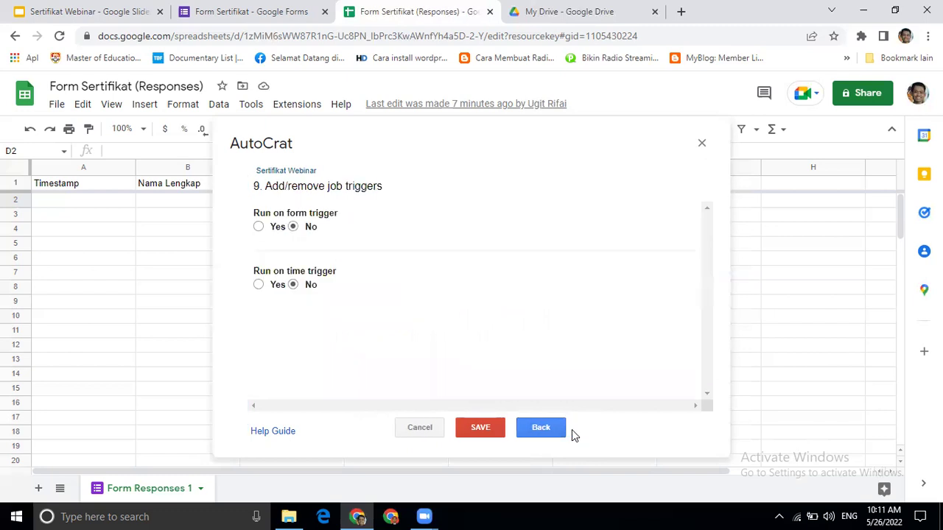
left_click(481, 429)
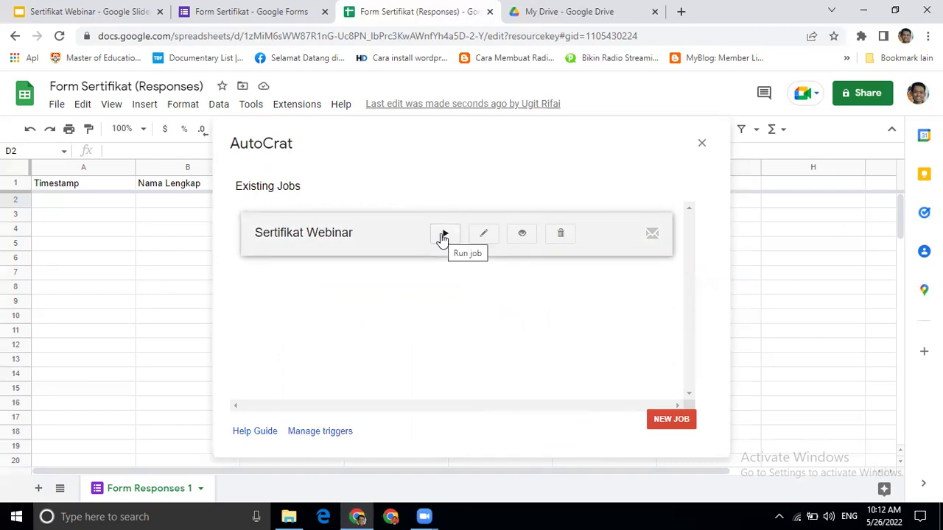
left_click(443, 235)
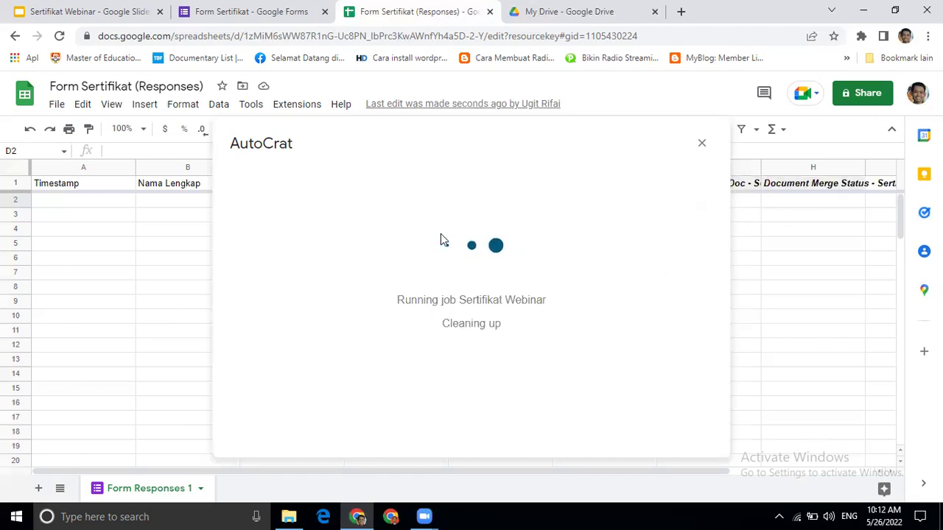
left_click(702, 144)
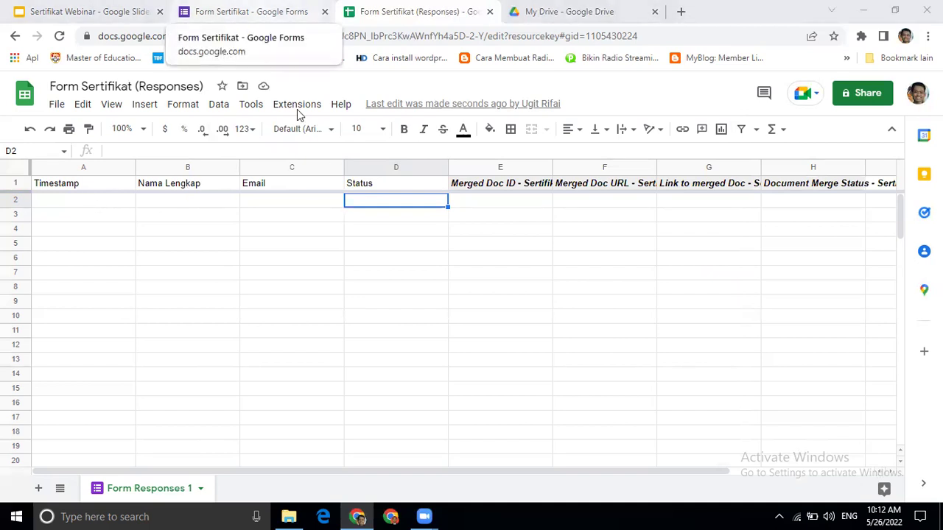
- Open a fillable preview of Form Sertifikat
key("ctrl+shift+Tab")
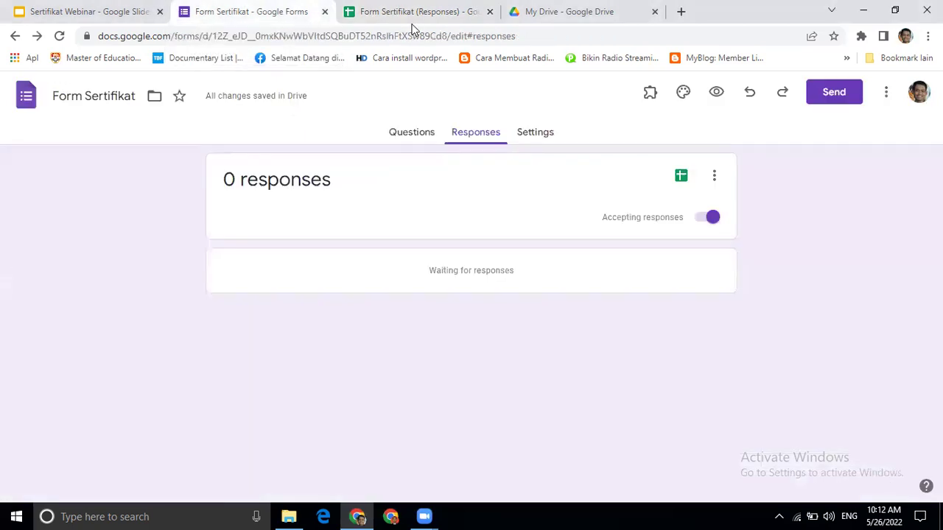
left_click(403, 137)
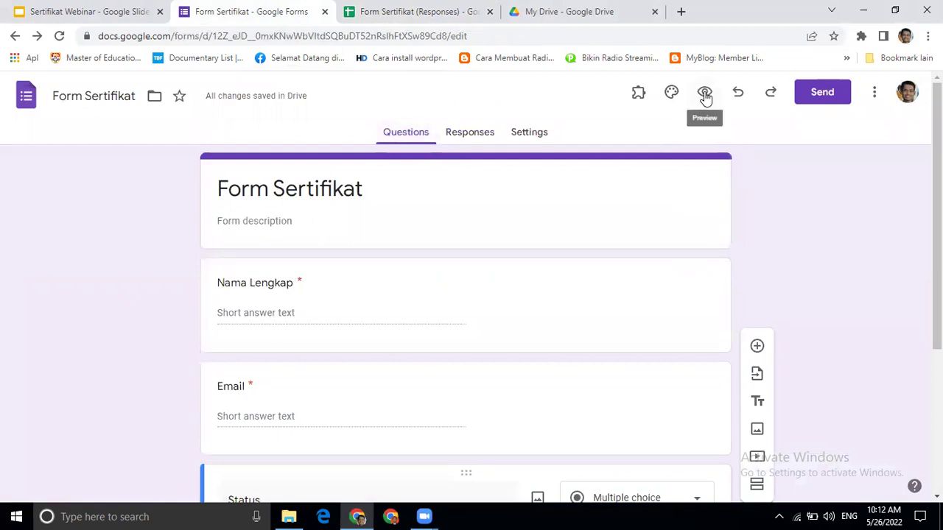
left_click(704, 94)
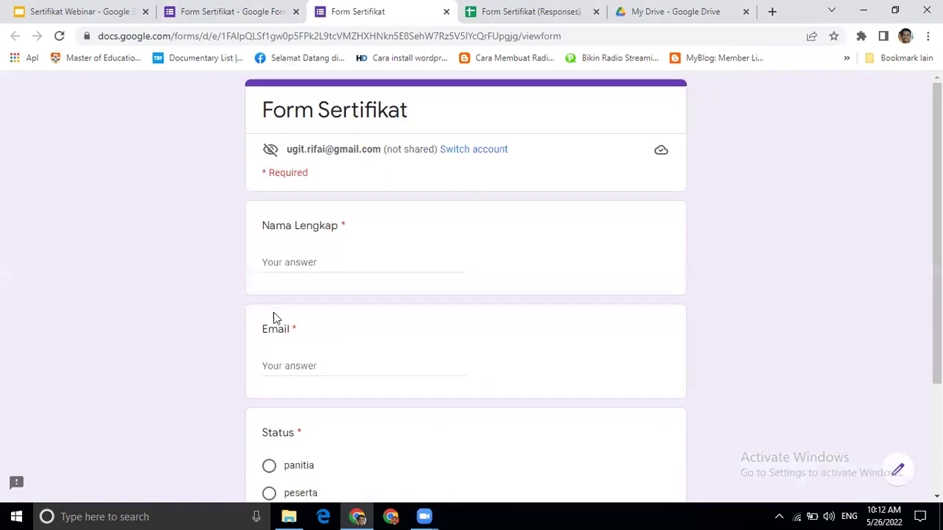
- Enter the respondent's full name in Nama Lengkap
left_click(285, 262)
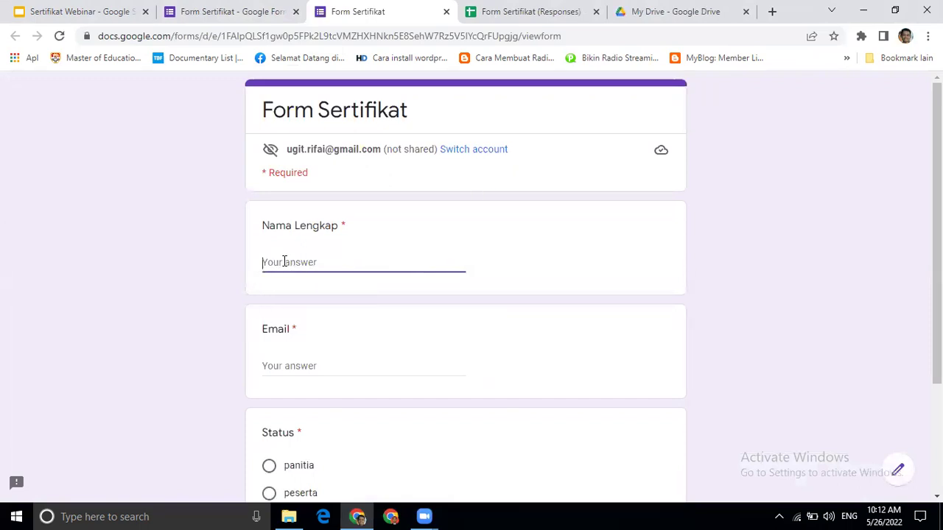
type("Mugi")
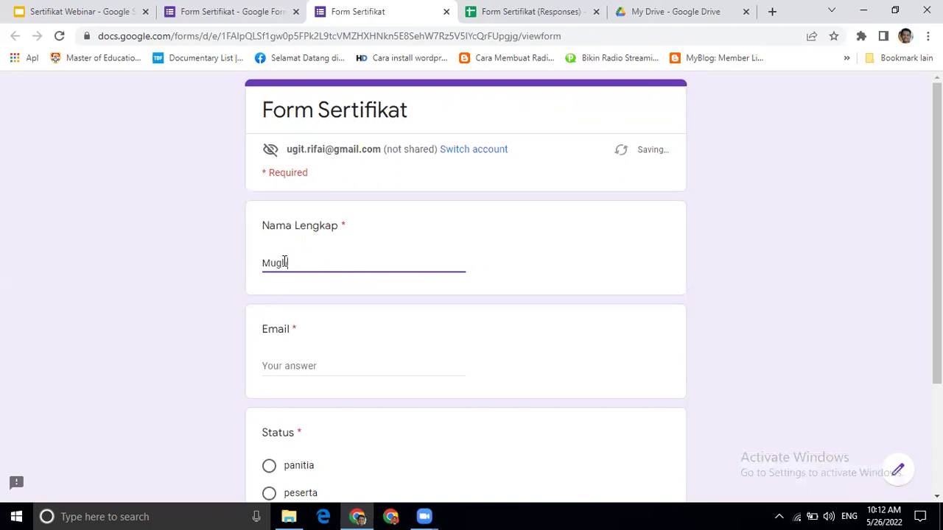
key("BackSpace")
type("Adn")
key("BackSpace")
key("BackSpace")
key("BackSpace")
- Enter the respondent's Gmail address in the Email field
left_click(290, 374)
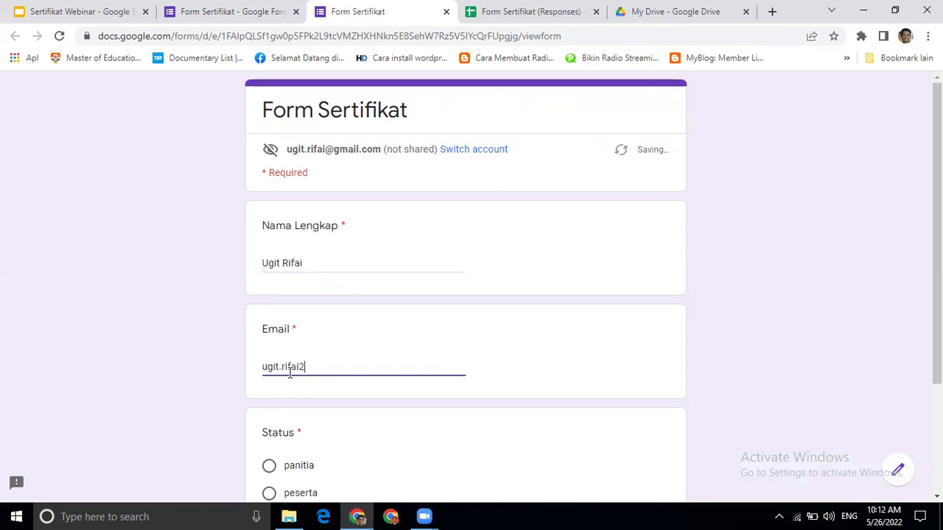
left_click(314, 255)
left_click(314, 367)
key("BackSpace")
type("@gmail.")
type("com")
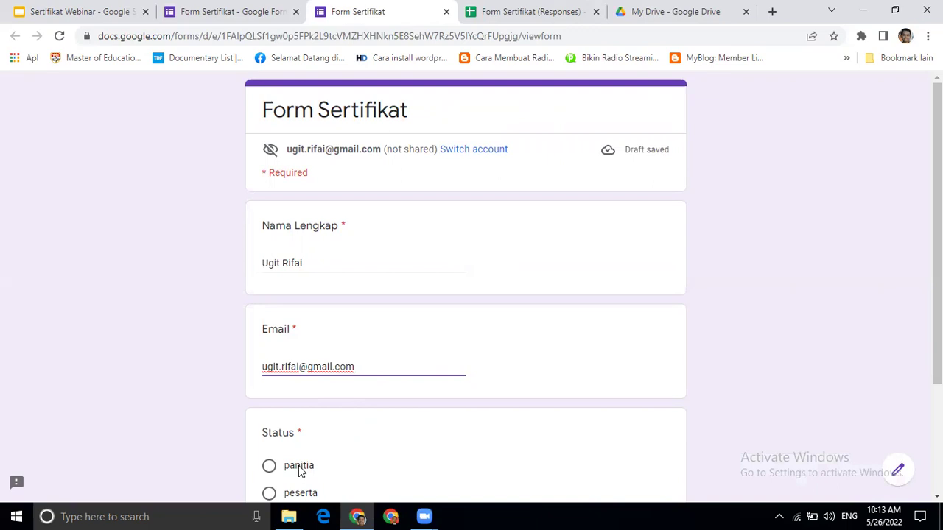
- Choose panitia as the Status and submit the response
left_click(269, 467)
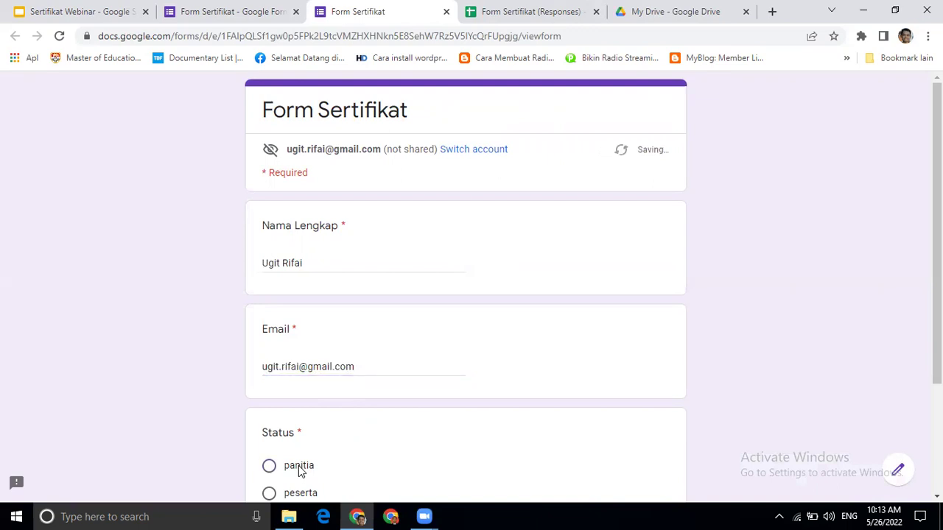
scroll(465, 332, "down", 2)
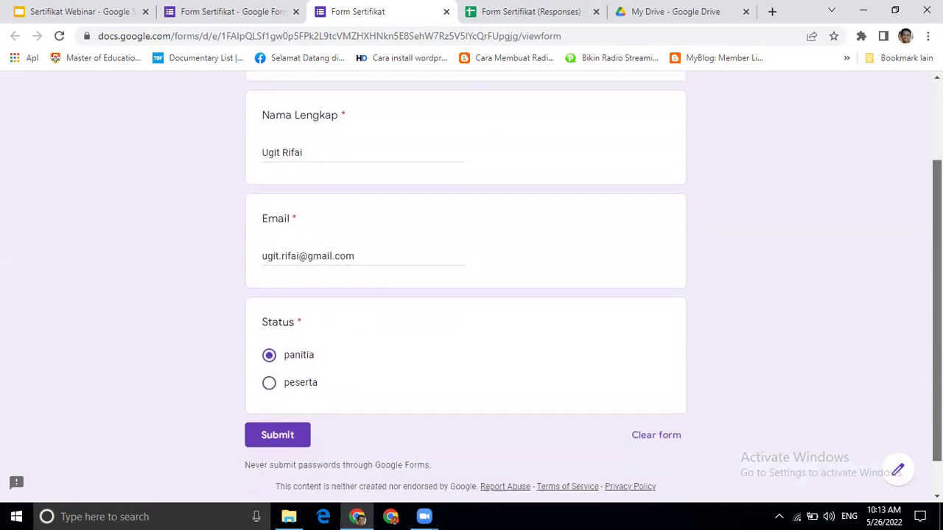
left_click(294, 427)
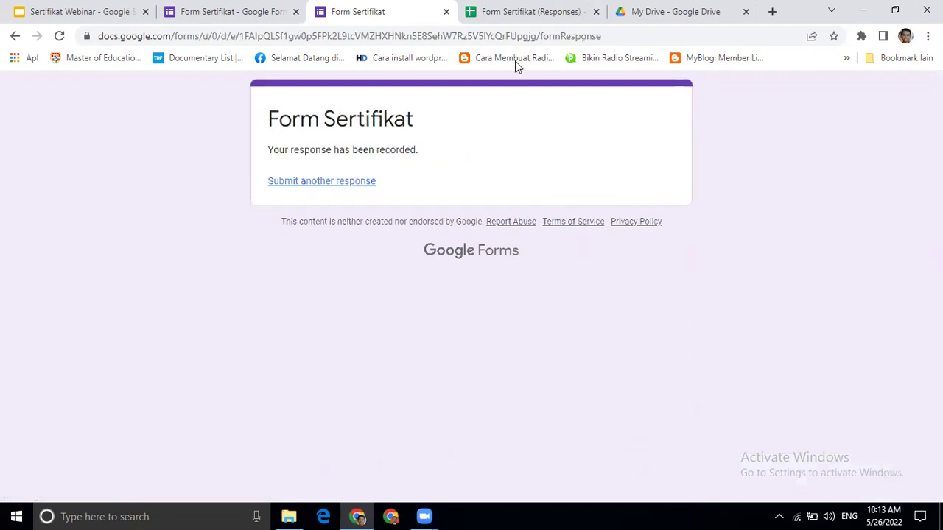
- Check the row 2 test response and its still-empty merge cells E2, F2 and G2
left_click(509, 13)
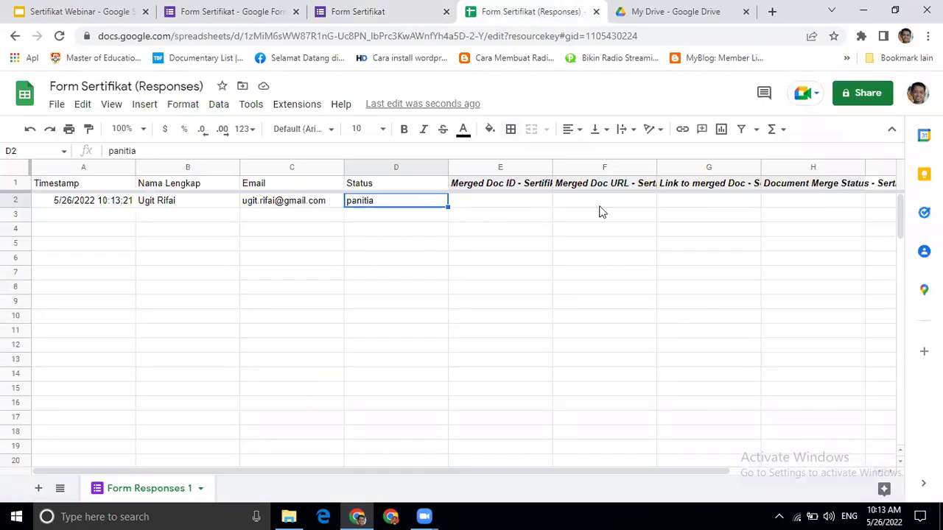
left_click_drag(905, 223, 909, 155)
left_click(491, 210)
left_click(588, 204)
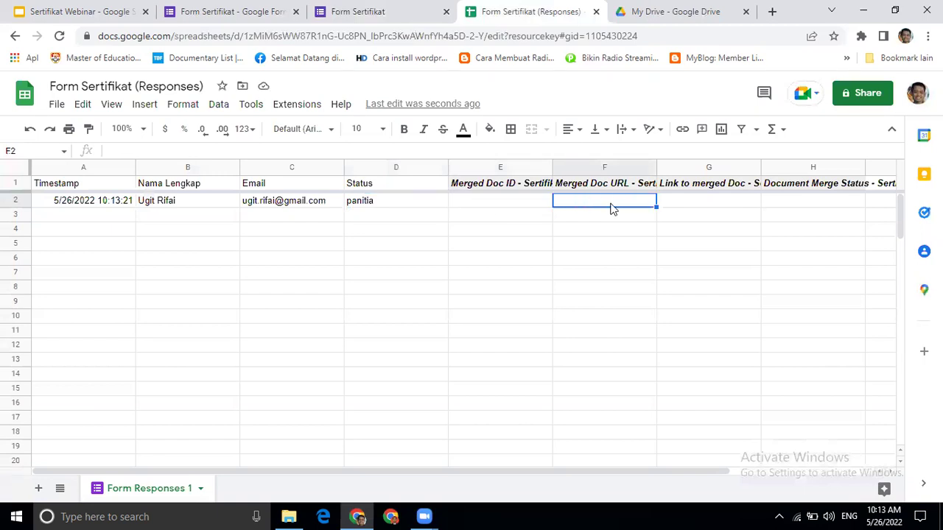
left_click(679, 207)
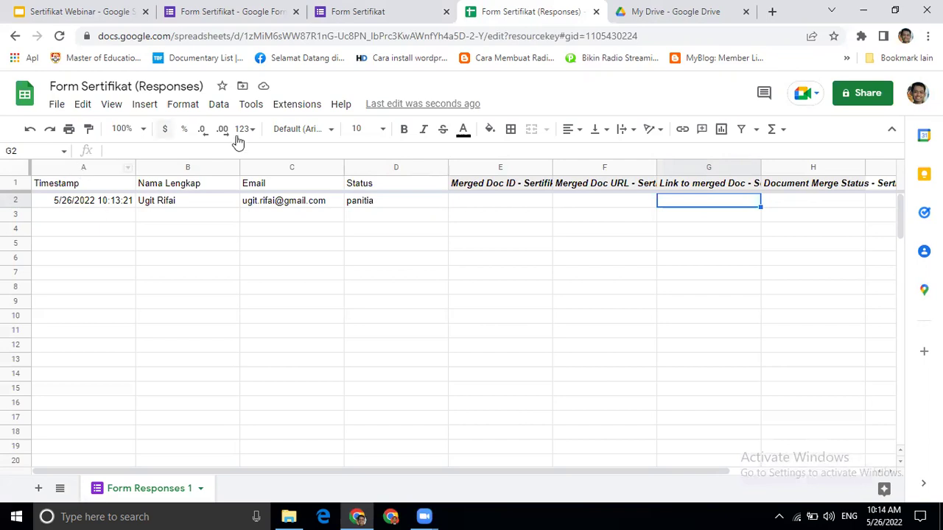
- Run the AutoCrat job 'Sertifikat Webinar' and close AutoCrat to check row 2's merge status
left_click(301, 105)
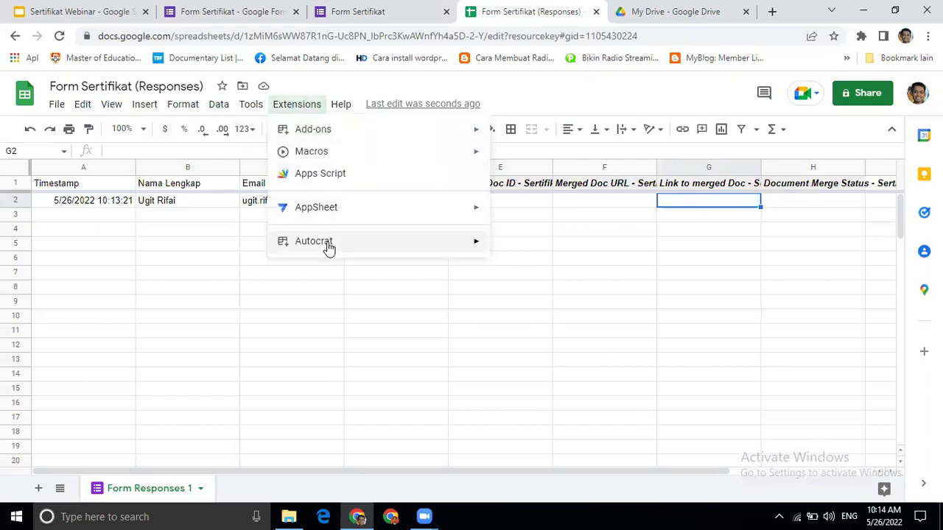
mouse_move(329, 247)
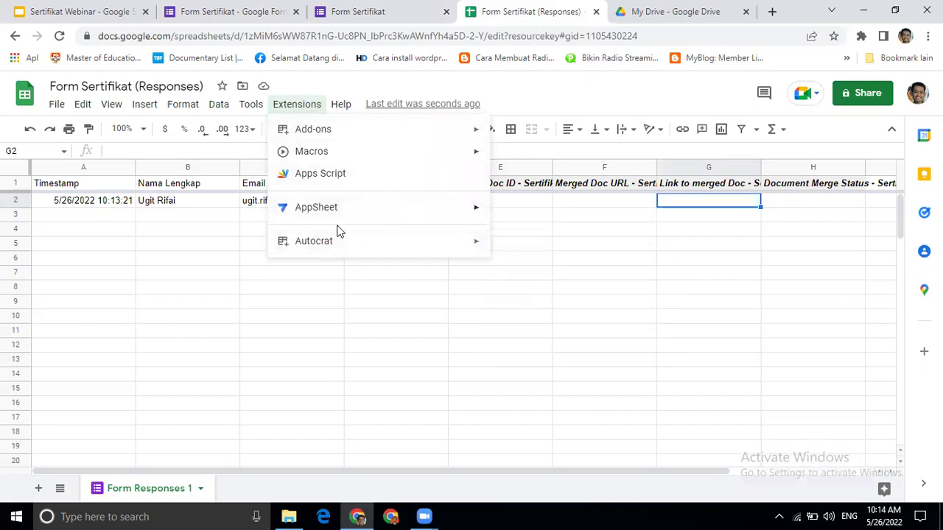
mouse_move(447, 251)
left_click(514, 250)
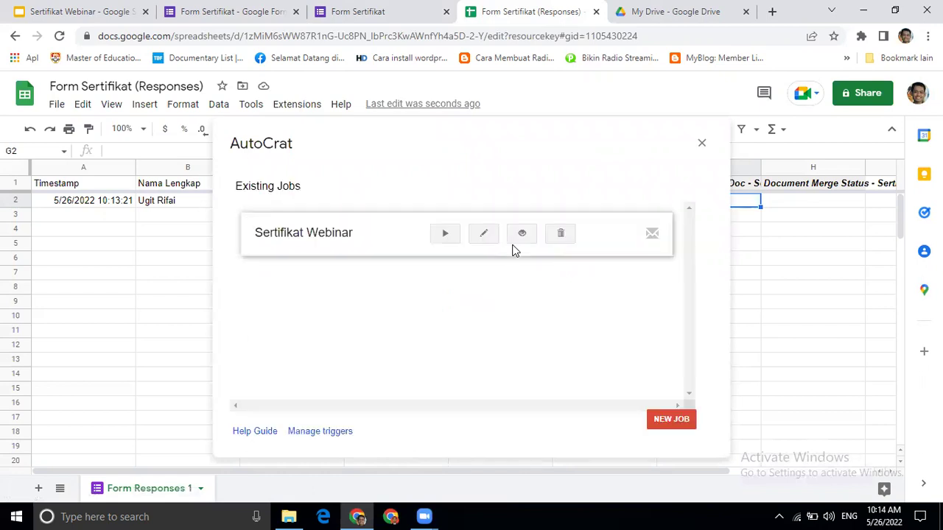
left_click(444, 234)
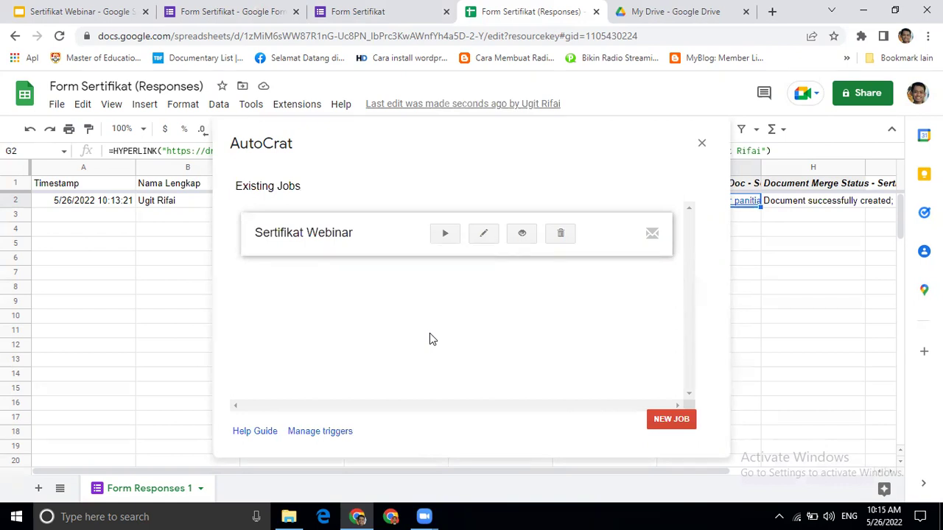
left_click(450, 236)
left_click(701, 143)
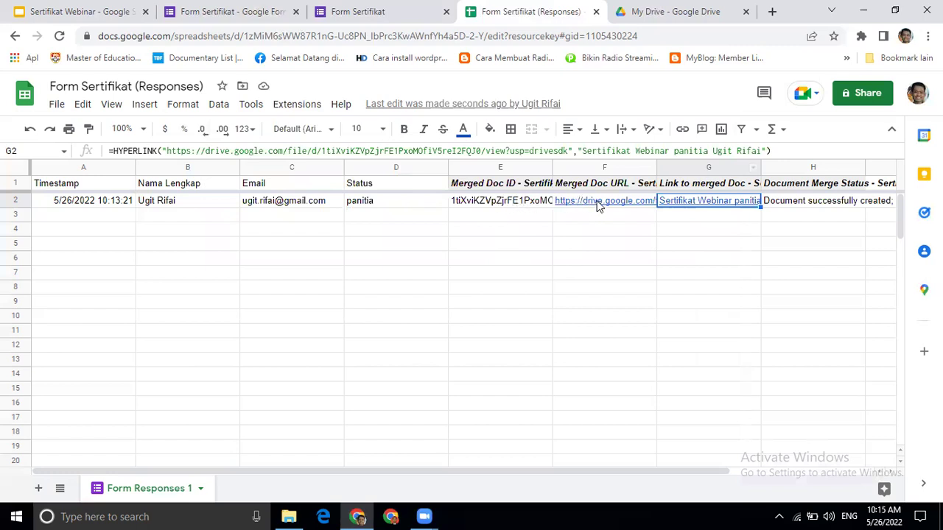
mouse_move(601, 206)
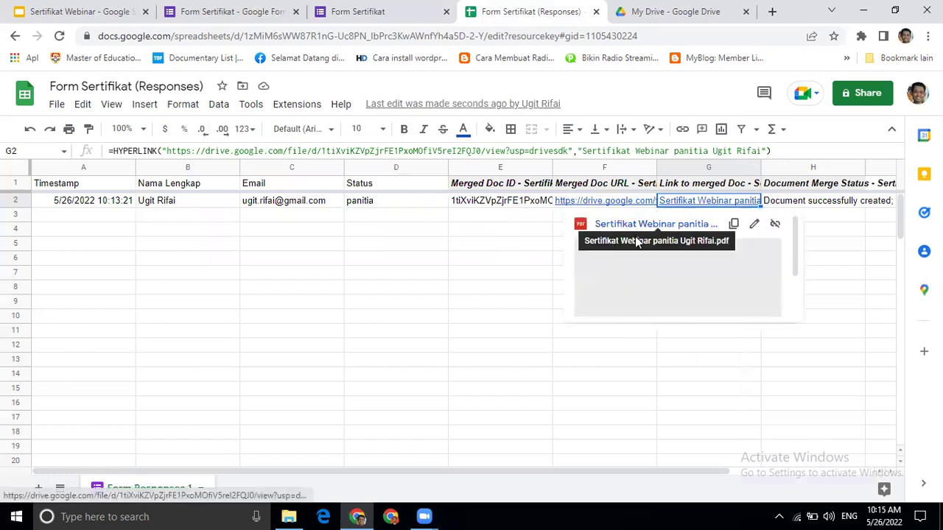
- View the certificate PDF linked in G2 in Drive, then start a new browser tab
left_click(648, 280)
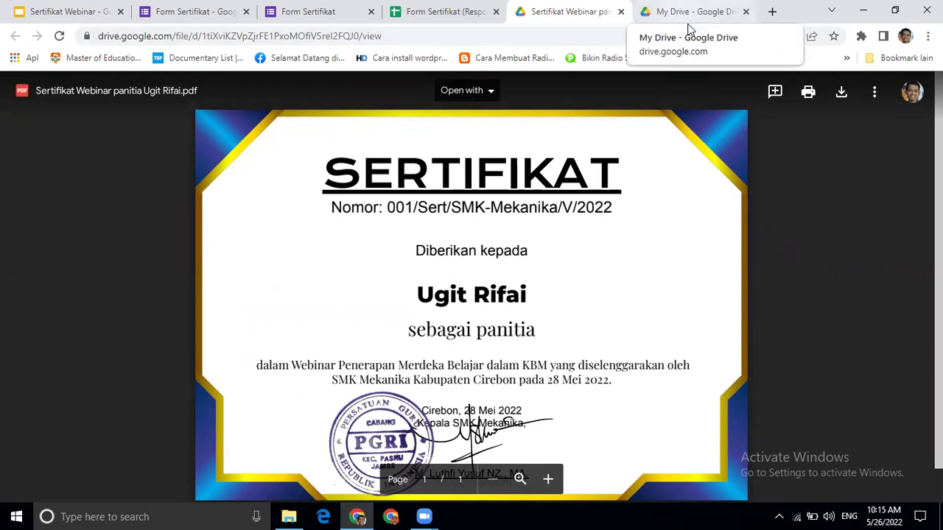
left_click(772, 11)
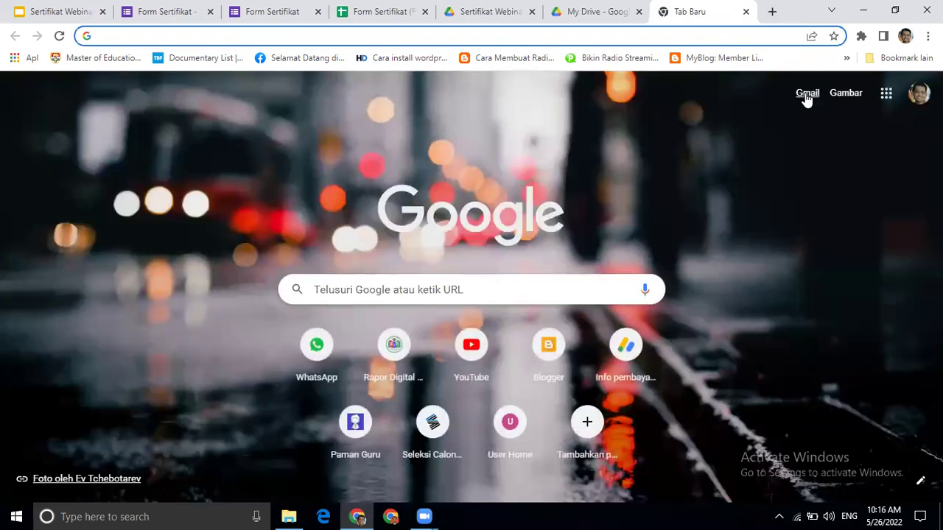
- Open the 'Sertifikat Webinar 28 Mei 2022' email in the Gmail inbox to see the PDF attachment
left_click(807, 95)
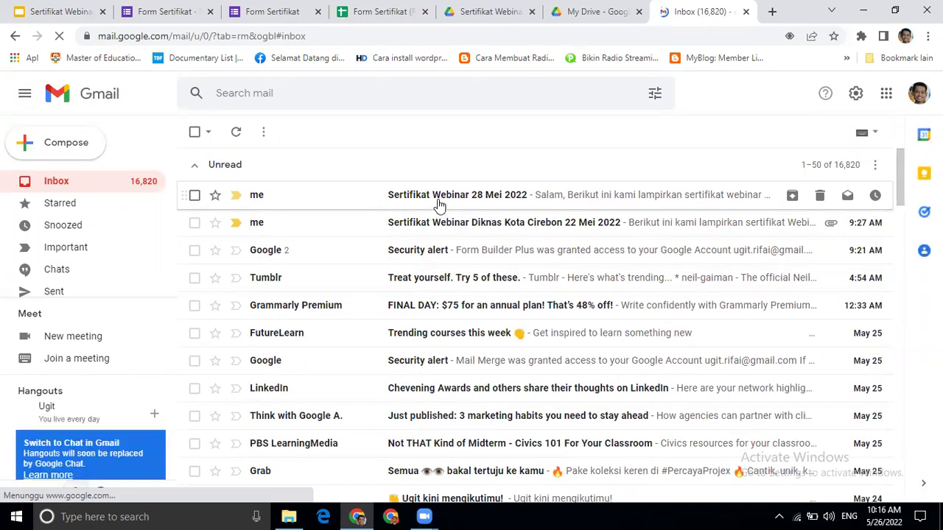
left_click(479, 204)
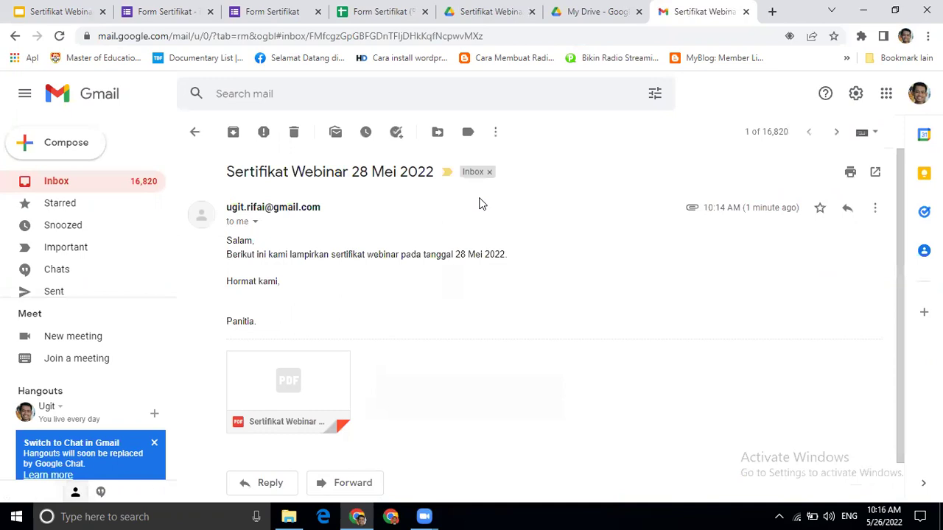